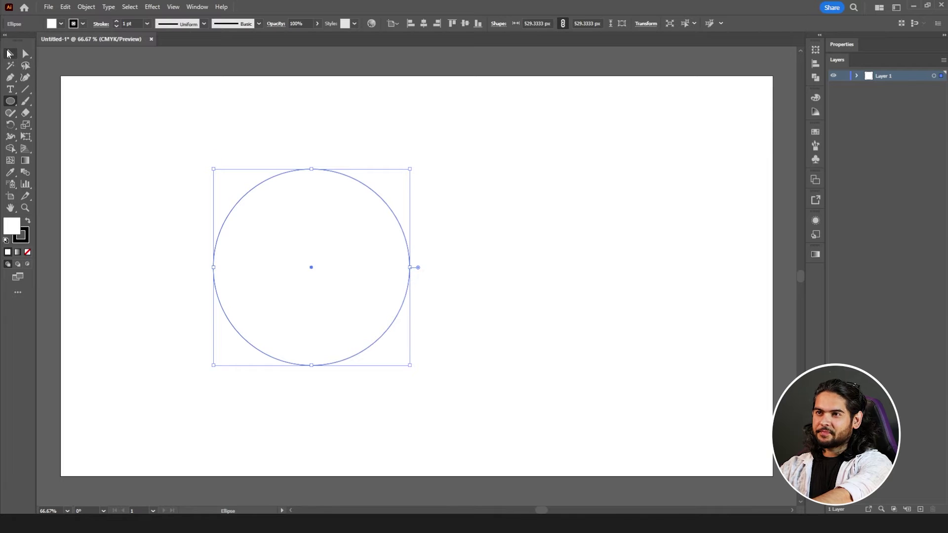
- Swap the circle's fill and stroke so it is solid black, with the outline set to None
click(9, 53)
click(28, 220)
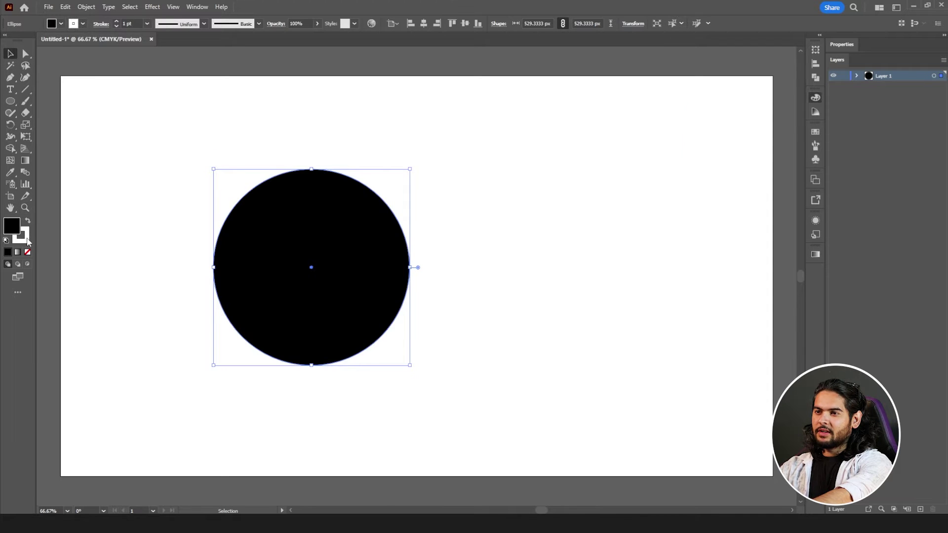
click(28, 252)
click(134, 240)
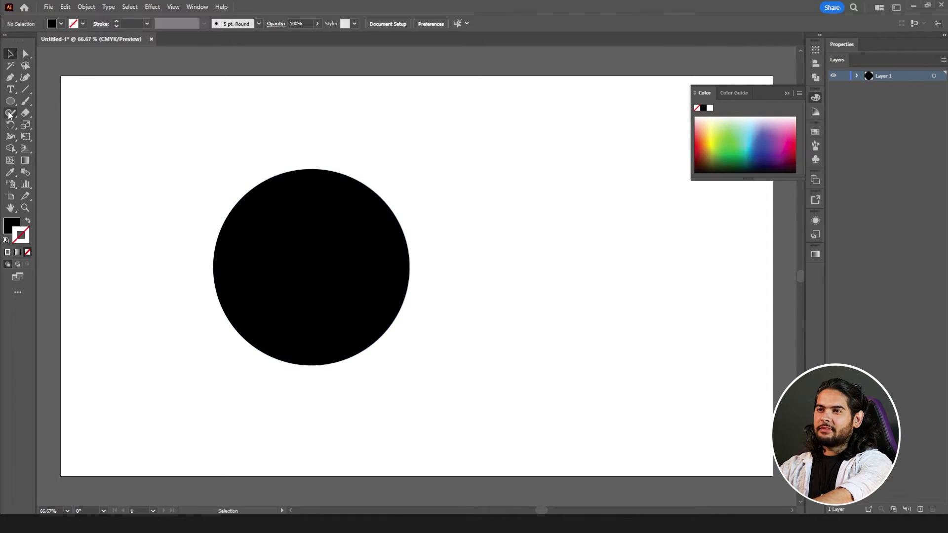
- Slice the black circle with the Knife along two horizontal cuts, one upper and one lower
drag(26, 116, 57, 122)
ctrl+click(256, 213)
drag(208, 228, 415, 228)
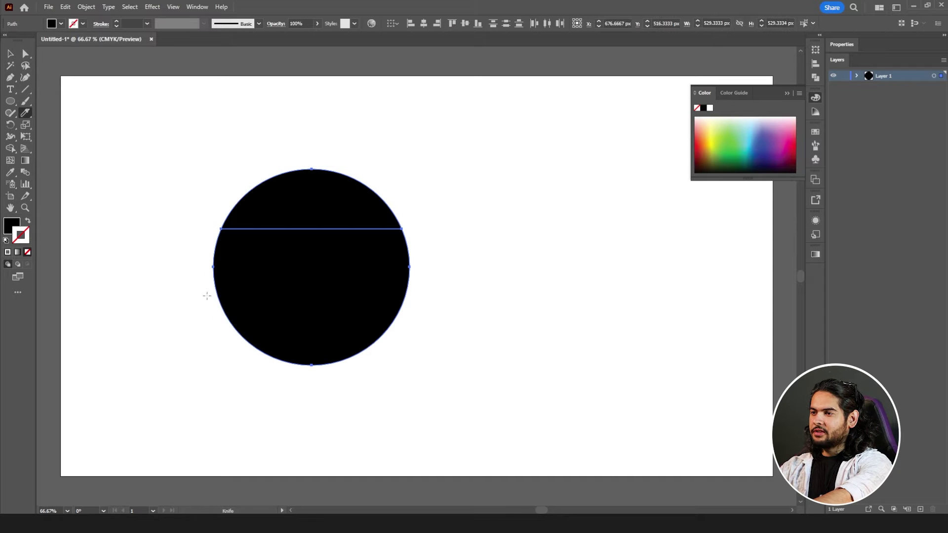
mouse_move(200, 299)
mouse_down()
mouse_move(613, 302)
mouse_move(417, 310)
mouse_up()
- Type LEARN, WITH, FANA on stacked lines right of the circle, set in Roboto Black around 108 pt
key(v)
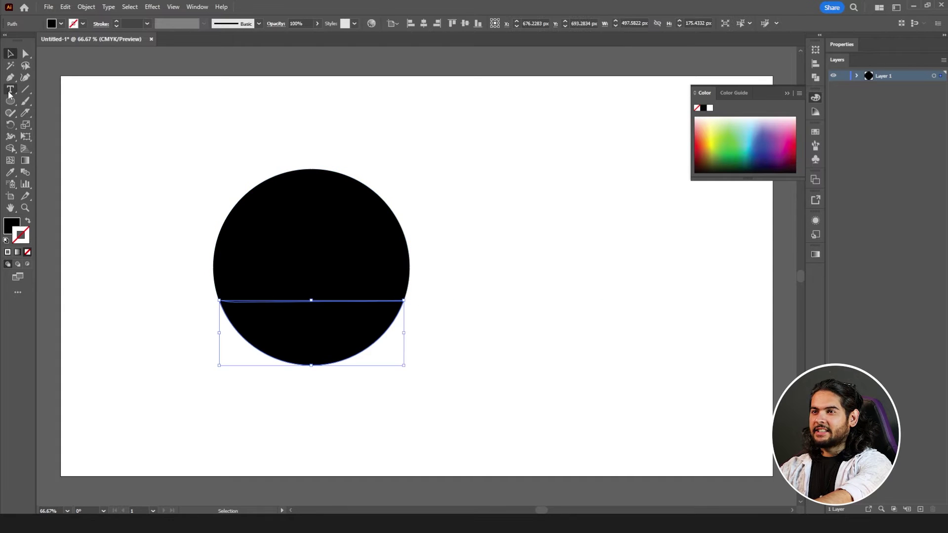
drag(10, 94, 54, 96)
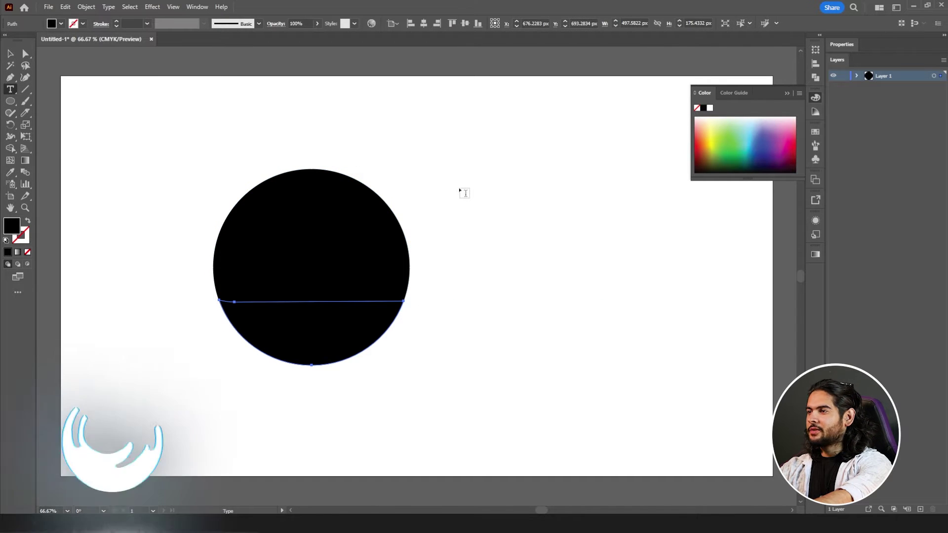
click(514, 176)
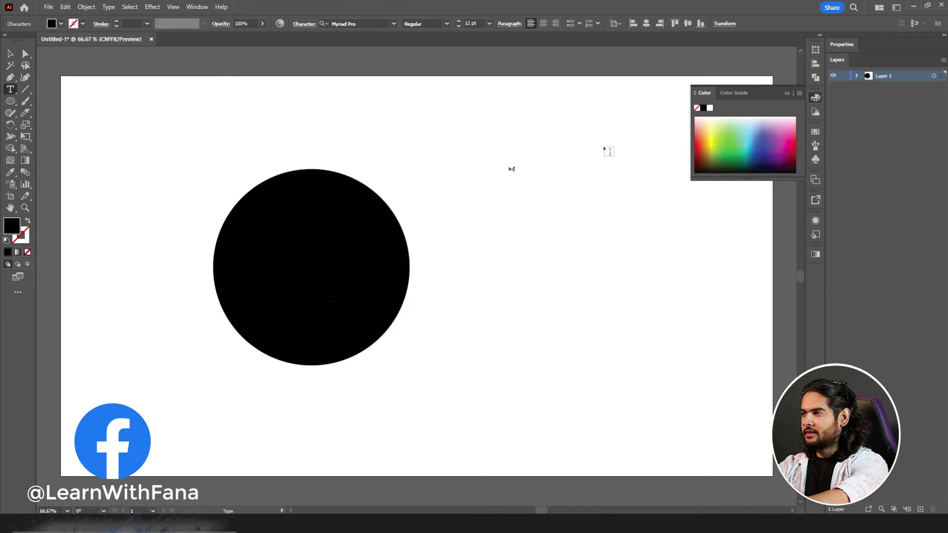
text(learn)
key(Return)
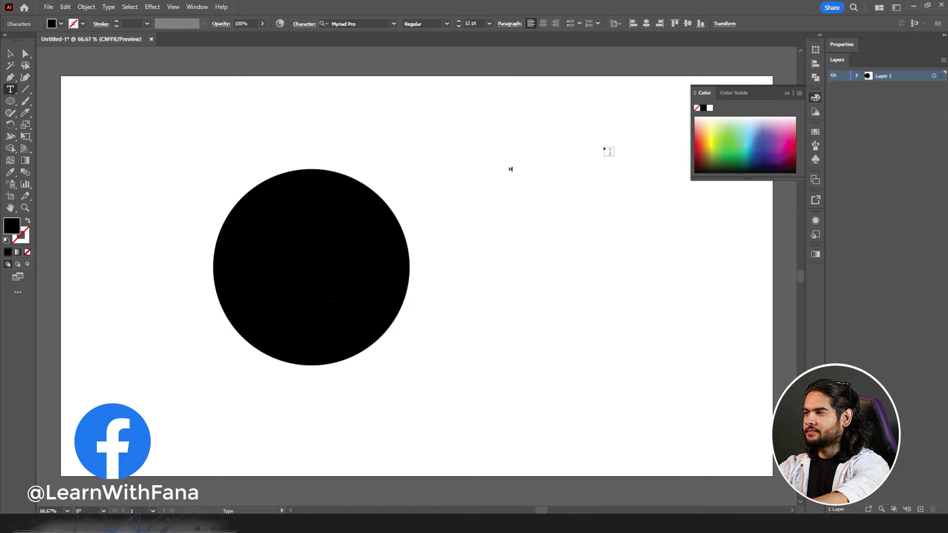
text(LEARN)
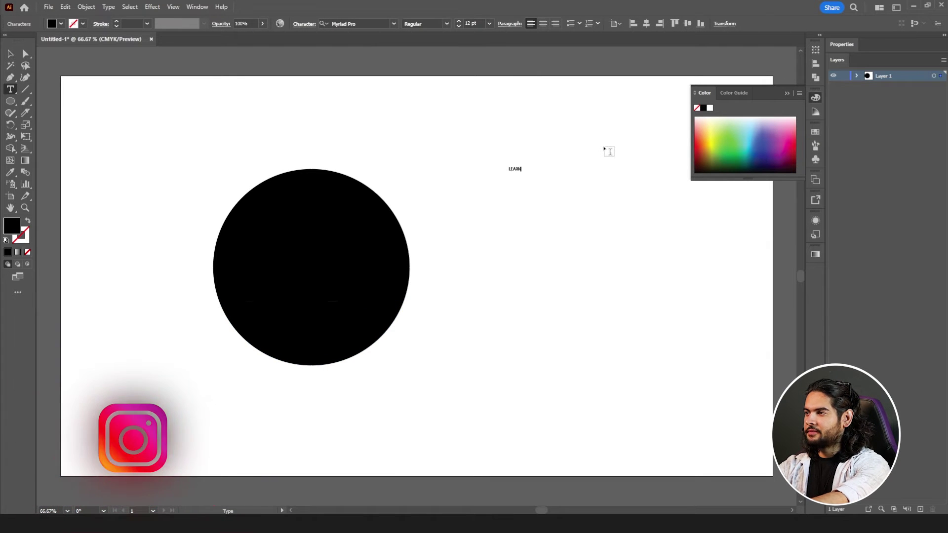
key(Return)
text(WITH)
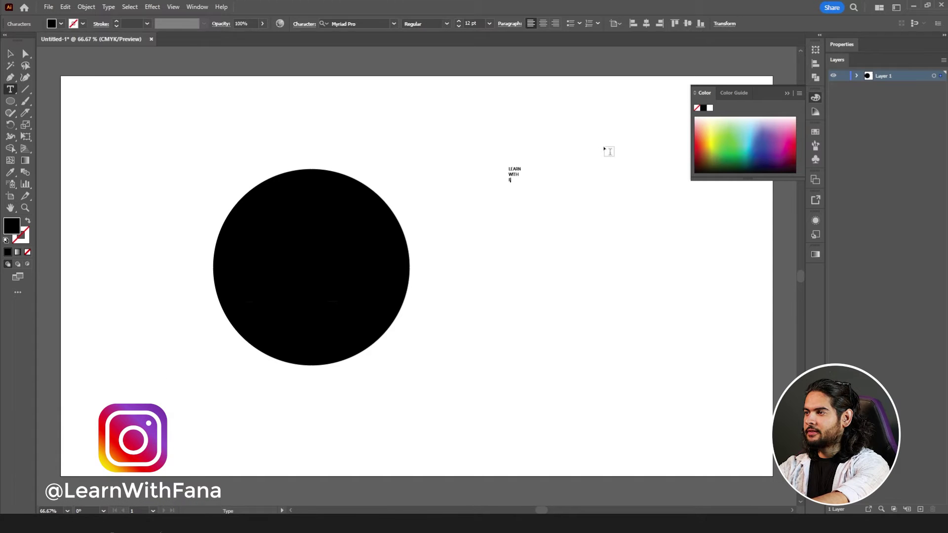
text(ROBOTO)
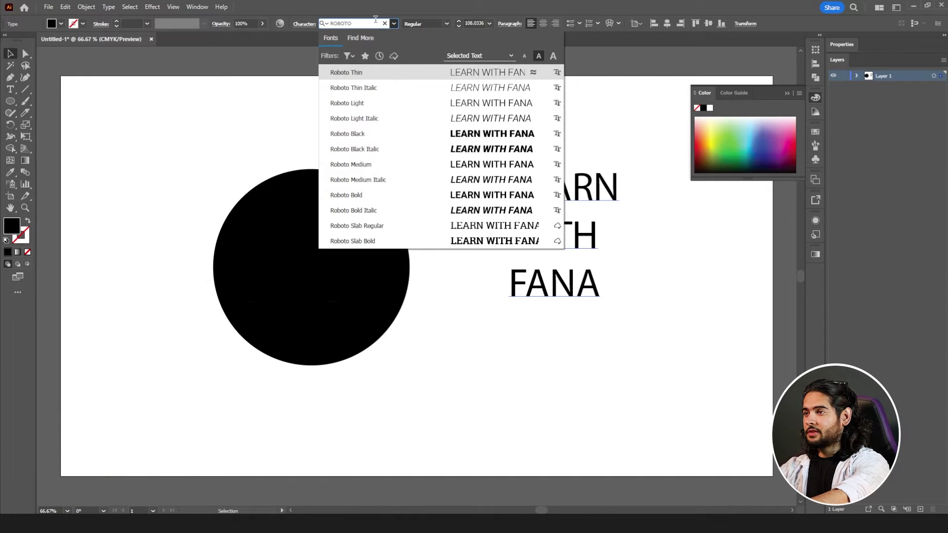
click(364, 135)
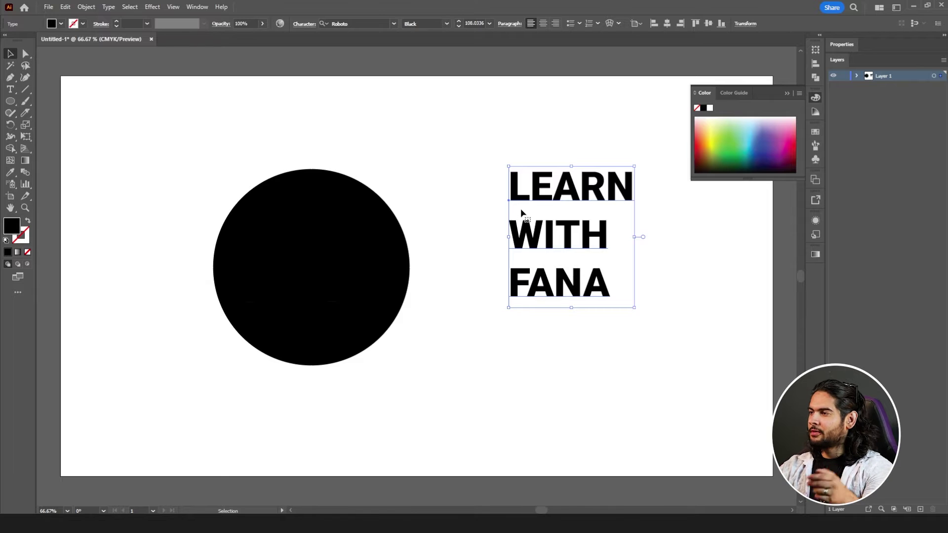
- Bring all three circle pieces in front of the text
drag(334, 140, 268, 377)
right_click(305, 212)
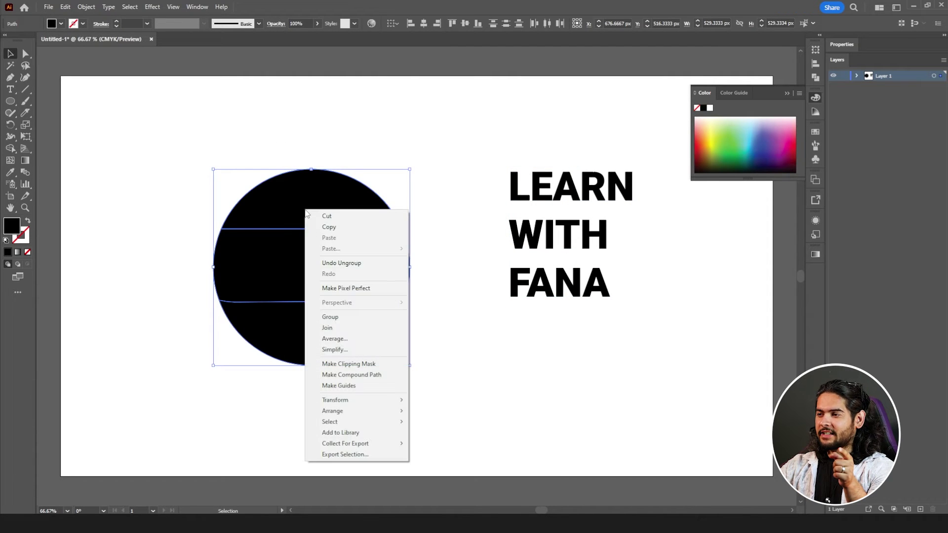
mouse_move(371, 412)
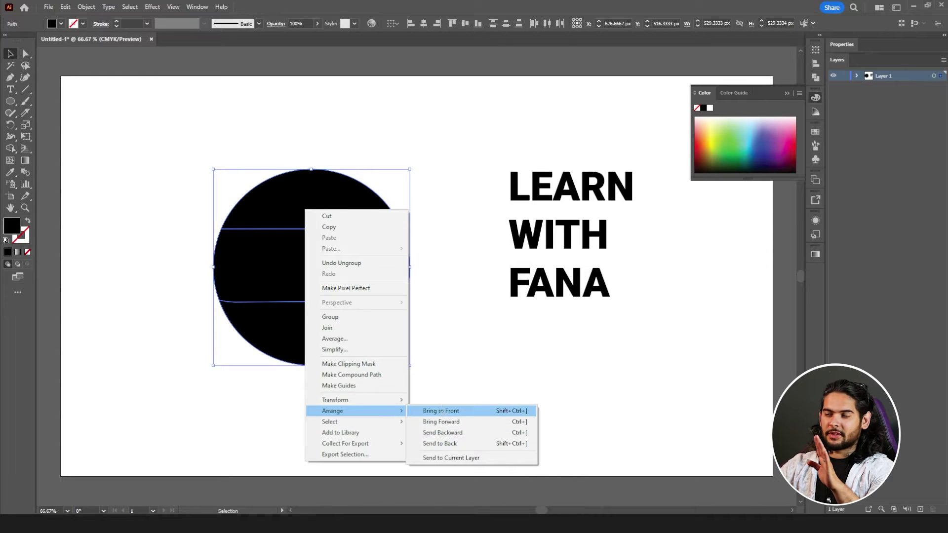
click(443, 411)
click(460, 315)
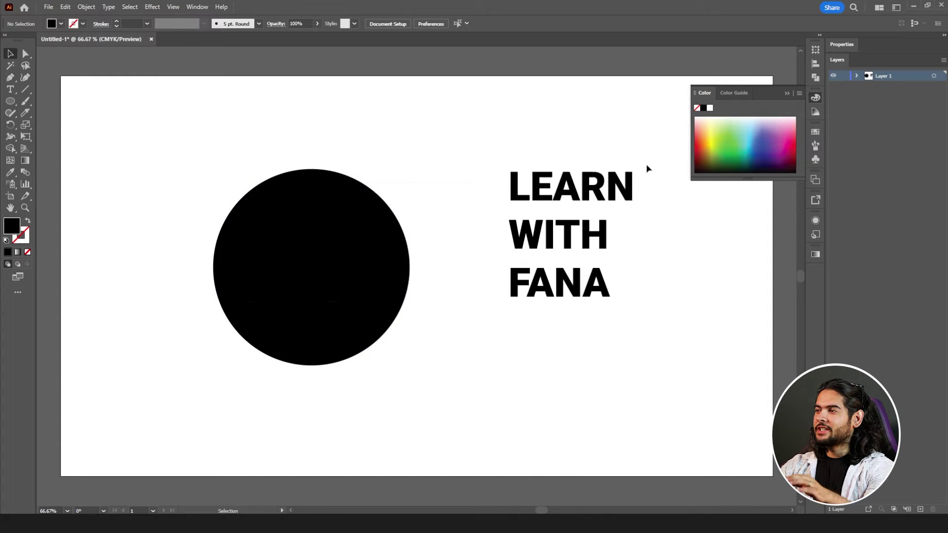
- Envelope-distort LEARN into the circle's top slice using Make with Top Object
click(493, 188)
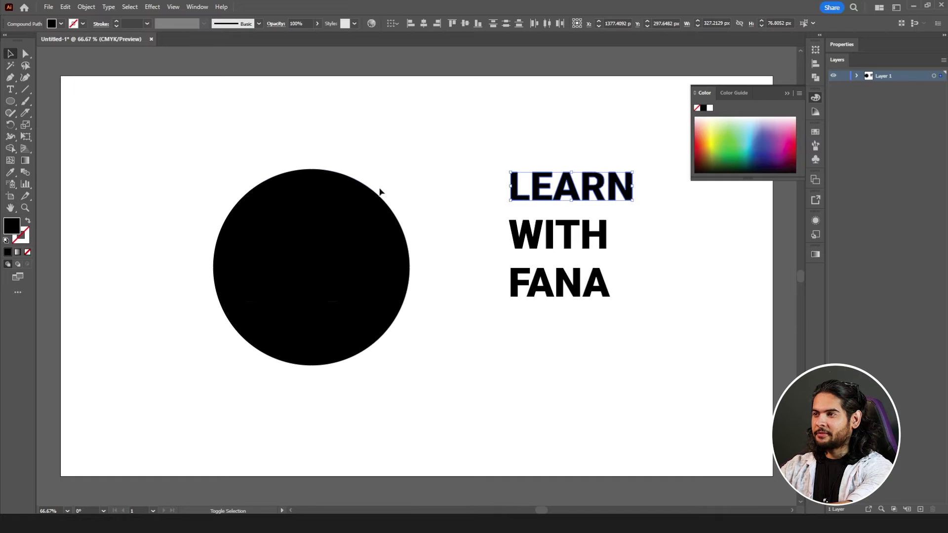
shift+click(328, 197)
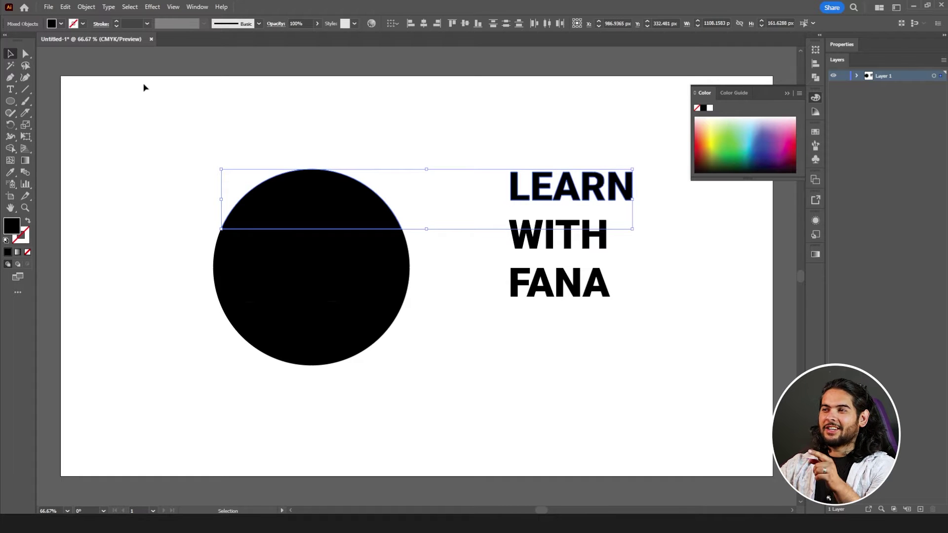
click(94, 8)
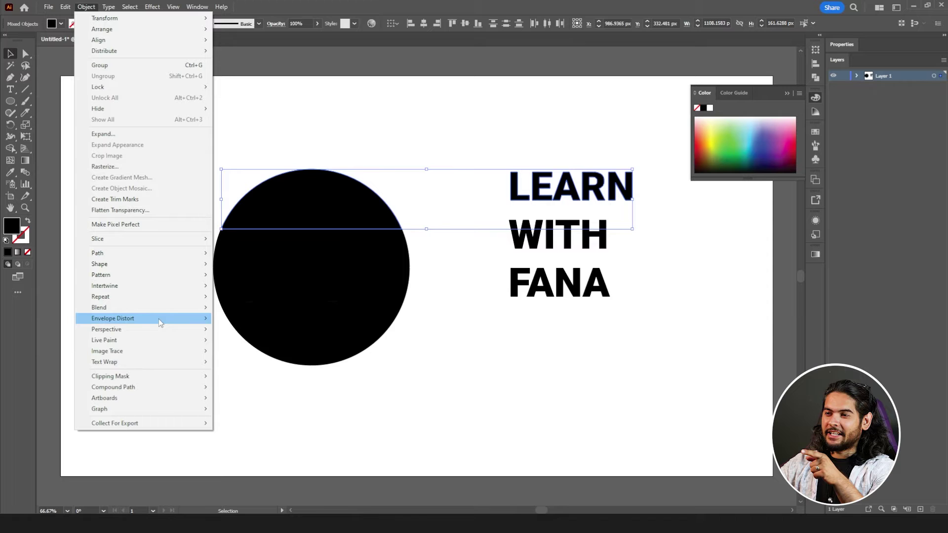
mouse_move(163, 318)
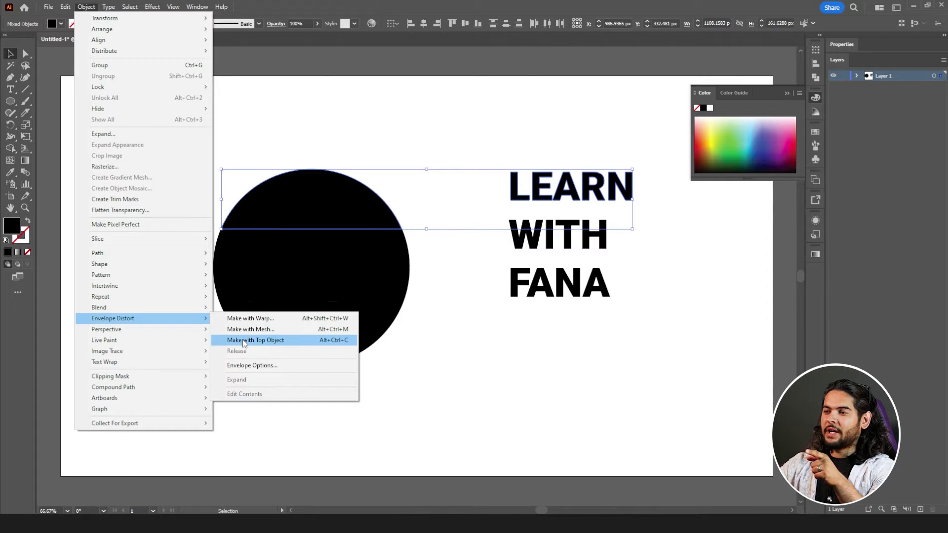
click(256, 342)
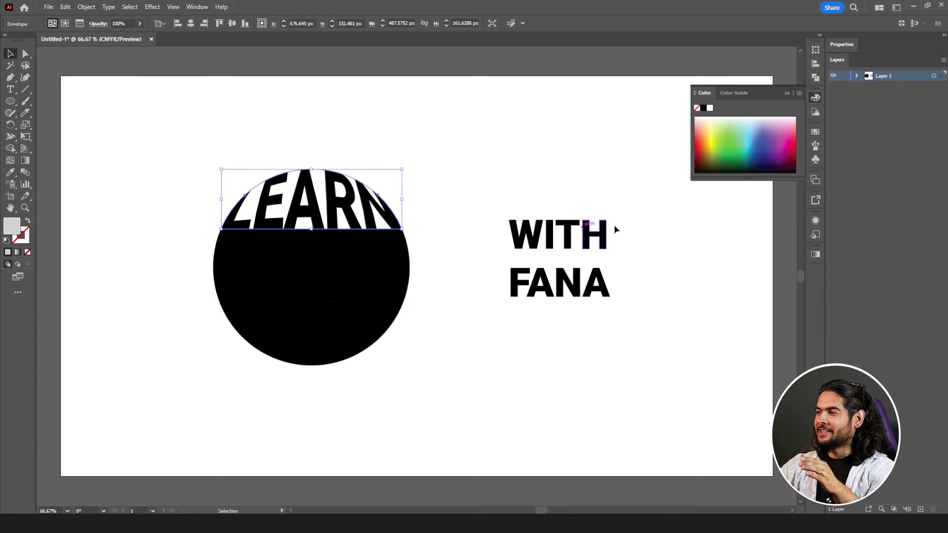
key(ctrl+alt+bracketright)
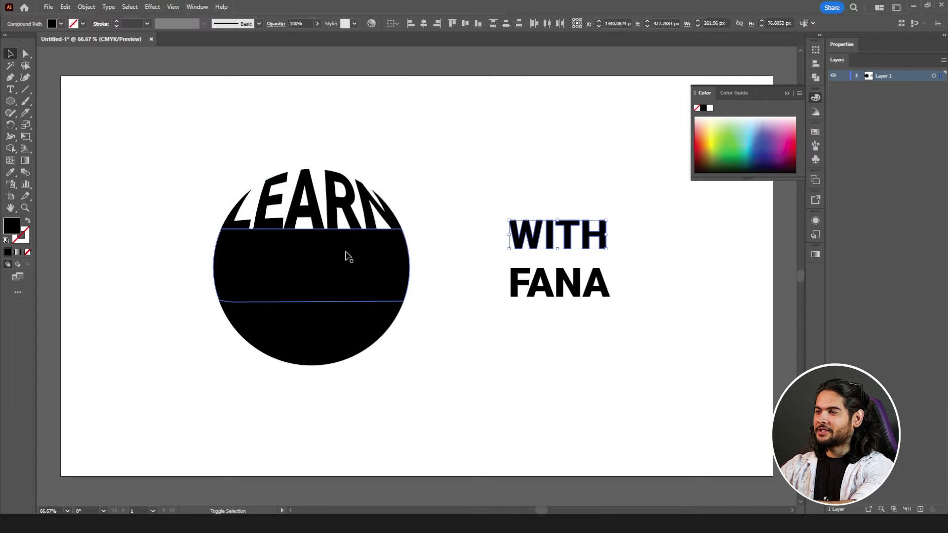
- Envelope-distort WITH into the circle's middle slice with Make with Top Object
shift+click(339, 258)
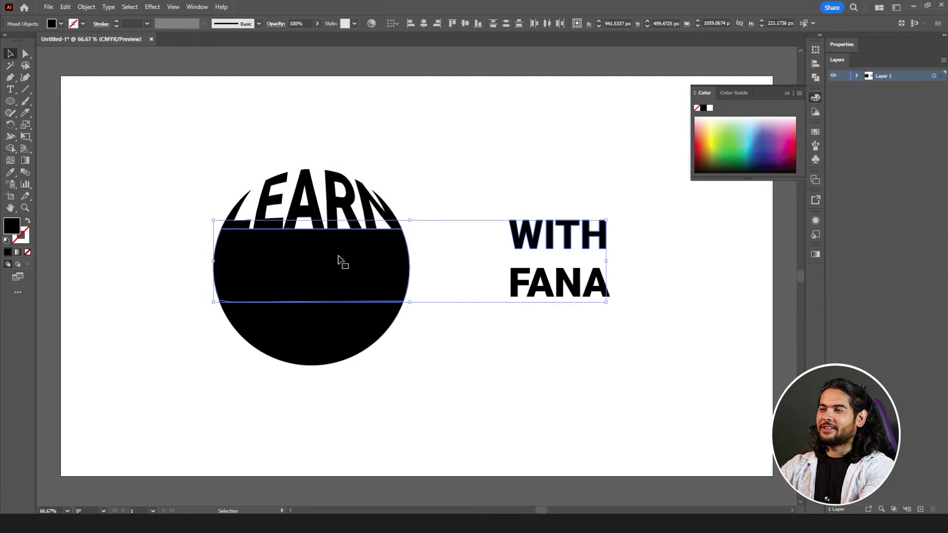
click(87, 8)
mouse_move(170, 319)
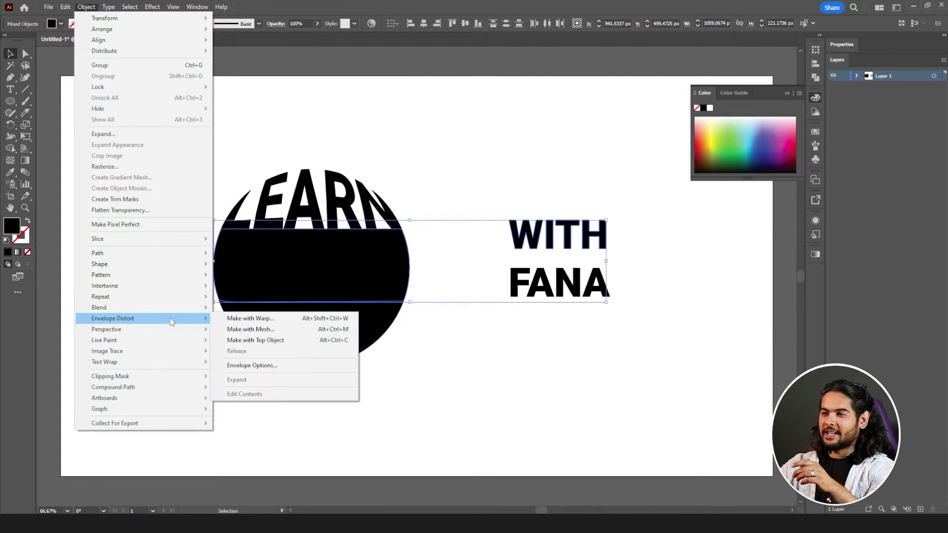
click(257, 341)
click(504, 330)
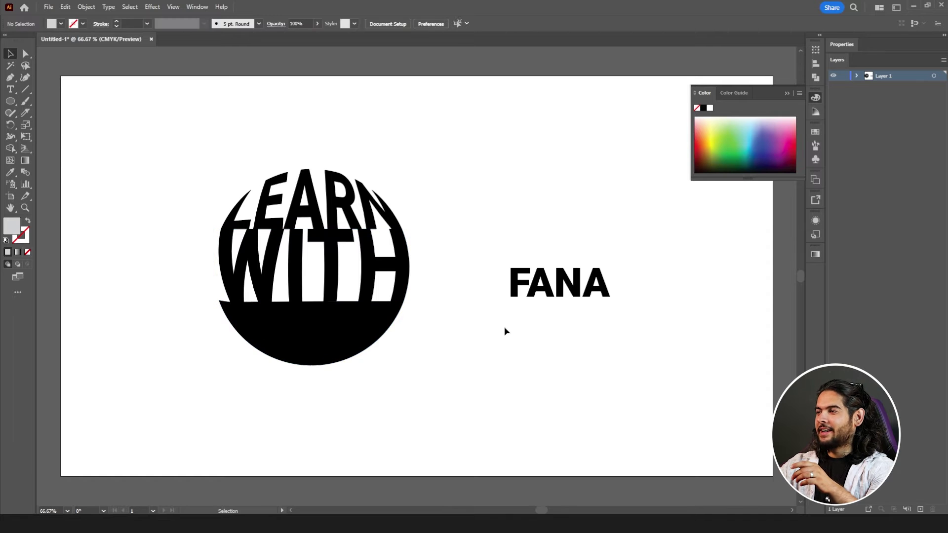
- Envelope-distort FANA into the bottom slice, then select all three warped words
drag(482, 313, 662, 265)
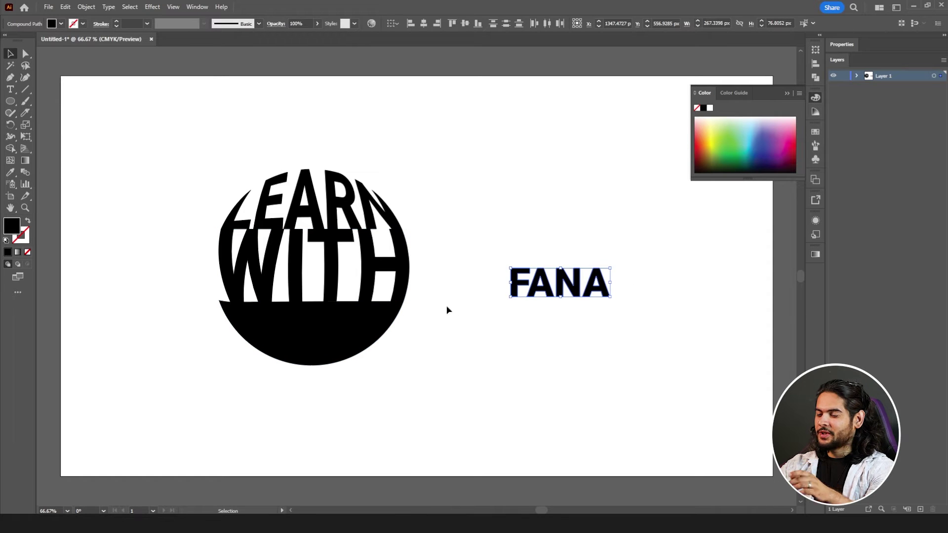
shift+click(286, 328)
click(87, 7)
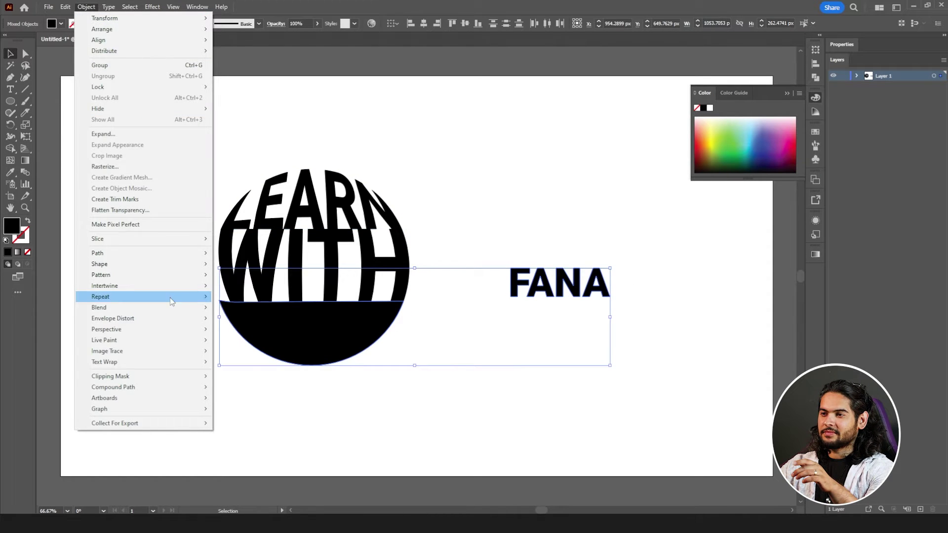
mouse_move(178, 318)
click(294, 342)
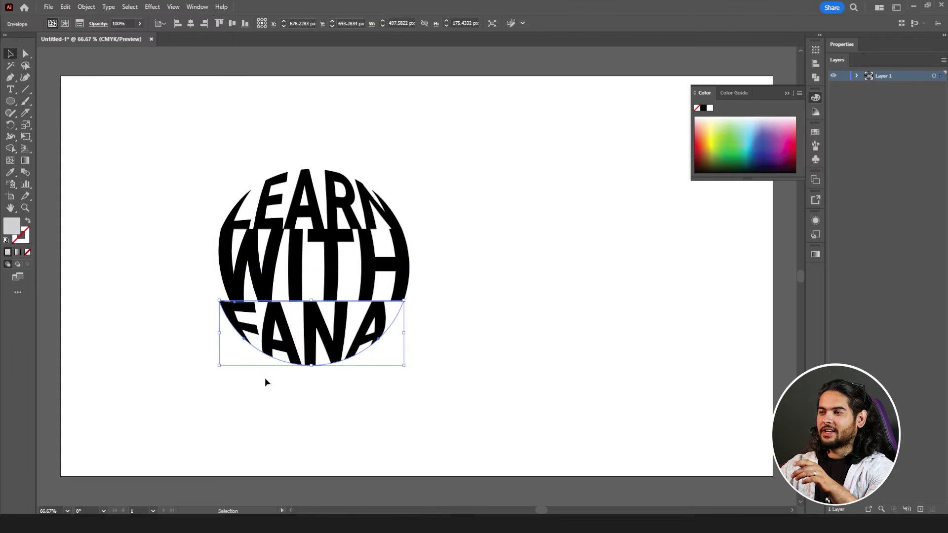
key(ctrl+a)
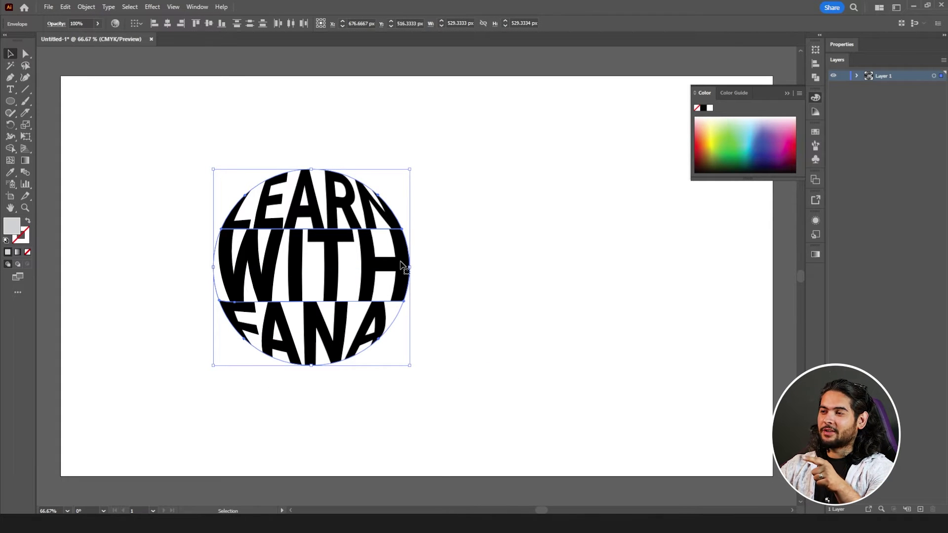
- Delete the warped words and draw a new 421.3333 px circle filled solid black
scroll(166, 129, down, 1)
key(Delete)
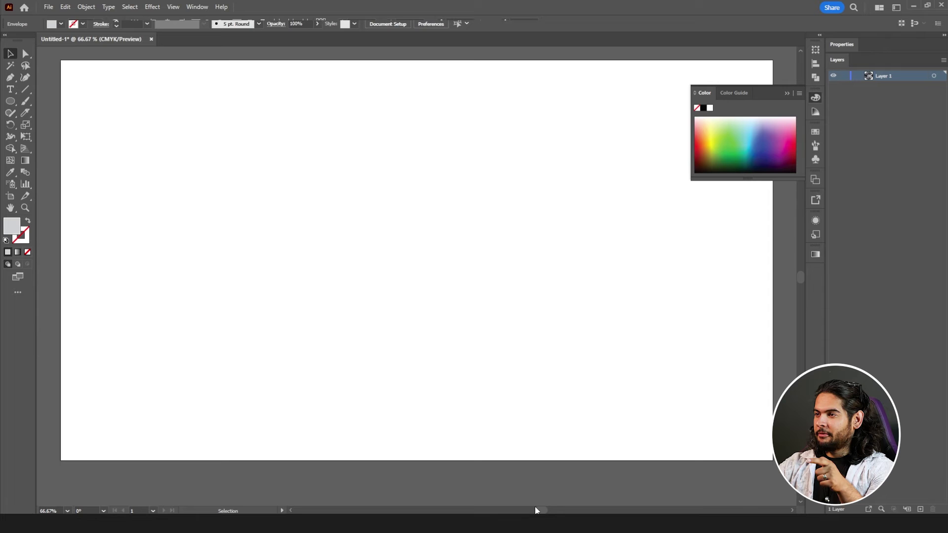
drag(289, 168, 445, 322)
double_click(12, 227)
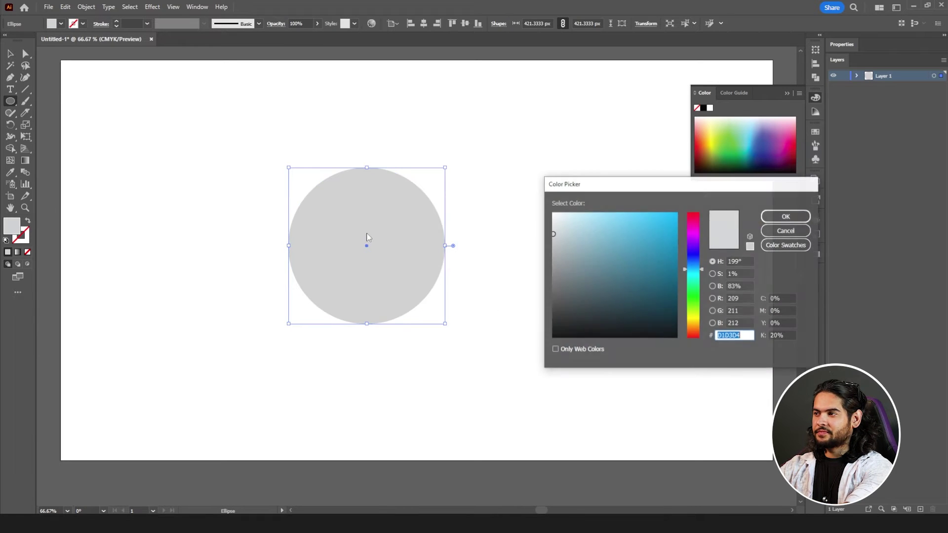
drag(553, 242, 532, 355)
click(777, 218)
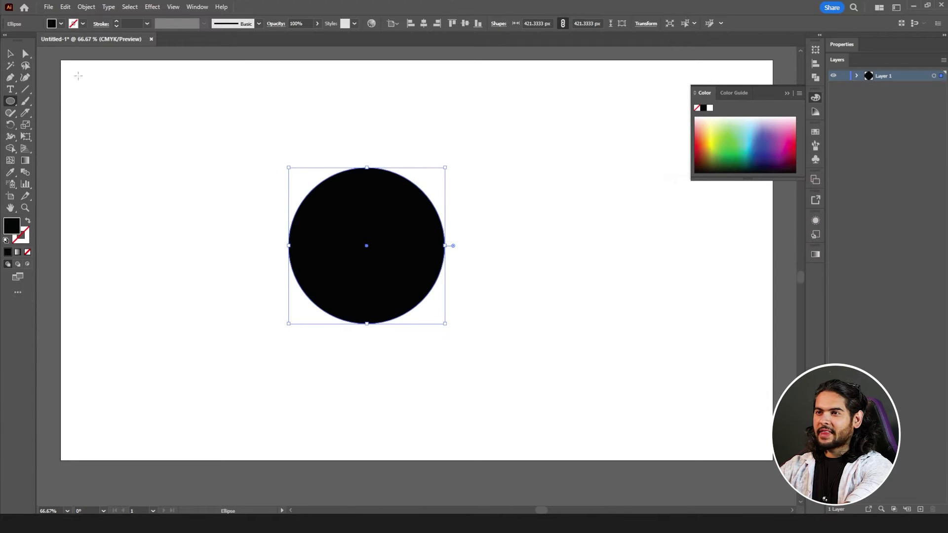
- Cut the circle into pieces with two curved Knife slices across it
click(25, 114)
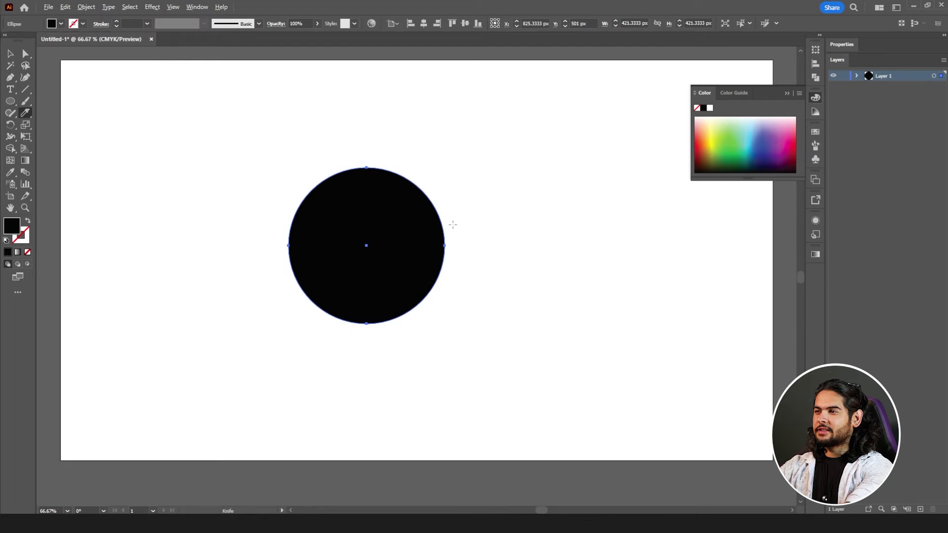
scroll(452, 226, up, 2)
scroll(261, 253, left, 3)
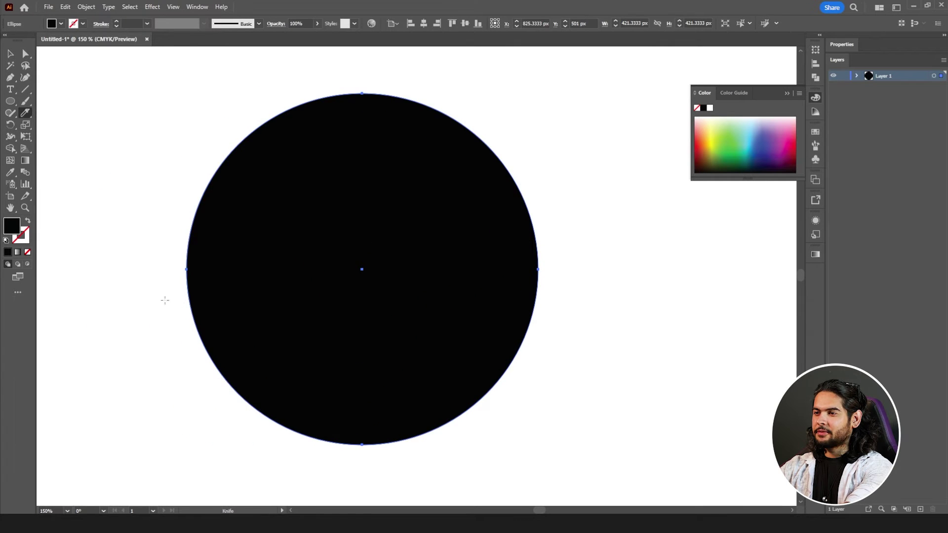
drag(241, 292, 548, 114)
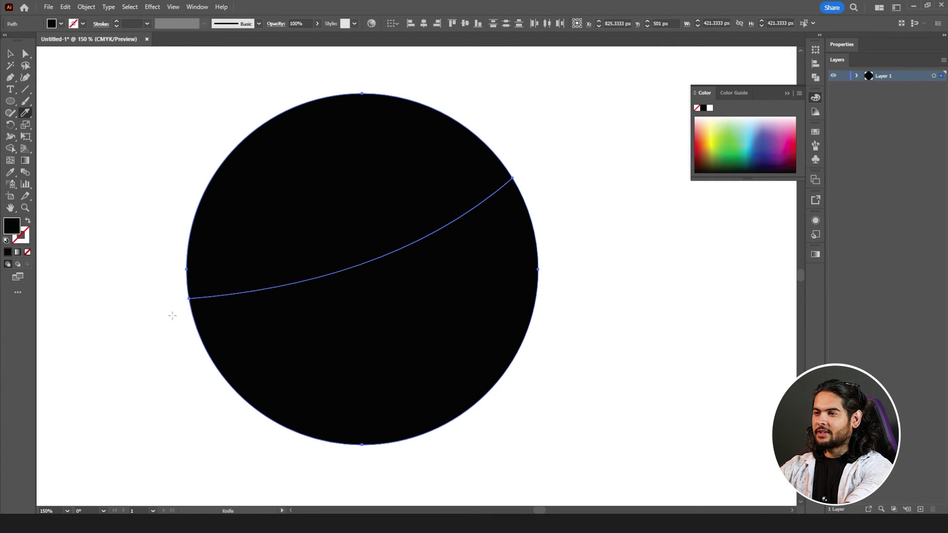
mouse_move(200, 317)
mouse_down()
mouse_move(496, 305)
mouse_move(643, 205)
mouse_up()
- Move the FARID FANA text down-left beside the circle and convert it to outlines
click(10, 53)
click(157, 153)
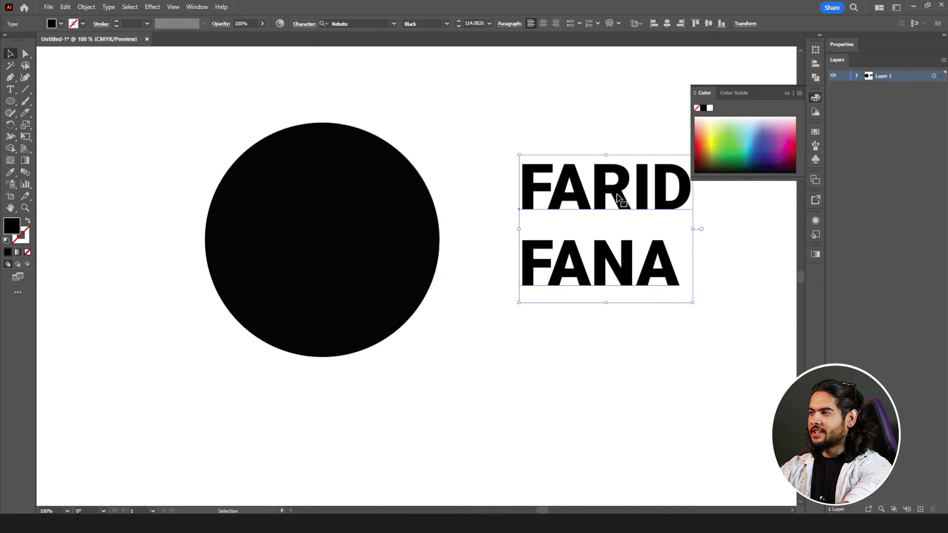
drag(618, 198, 577, 221)
right_click(576, 221)
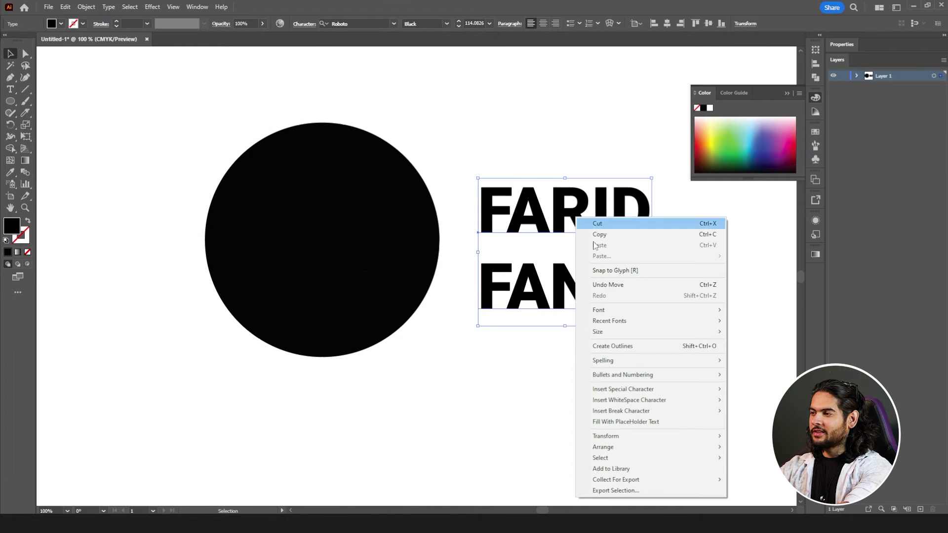
click(609, 345)
click(672, 188)
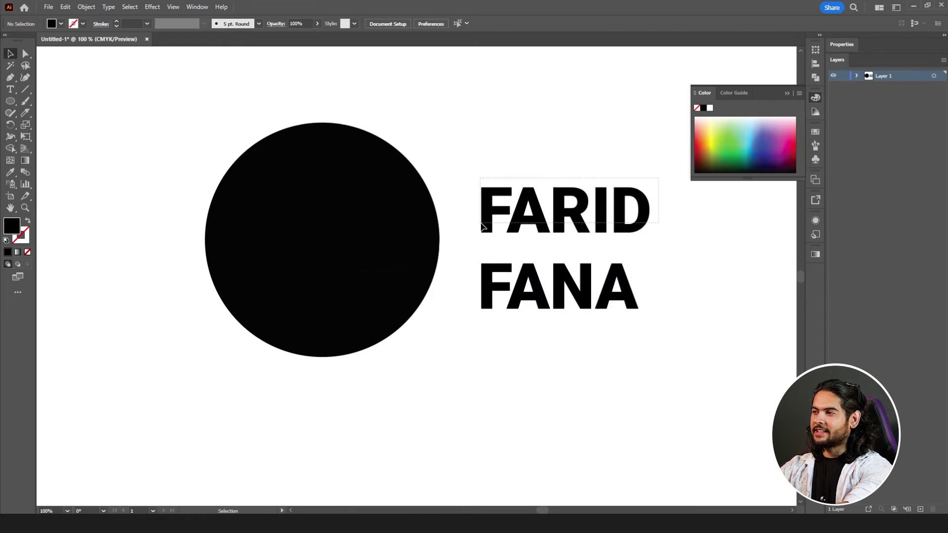
- Ungroup the outlined text so FARID and FANA are separate words
drag(482, 225, 461, 194)
right_click(501, 200)
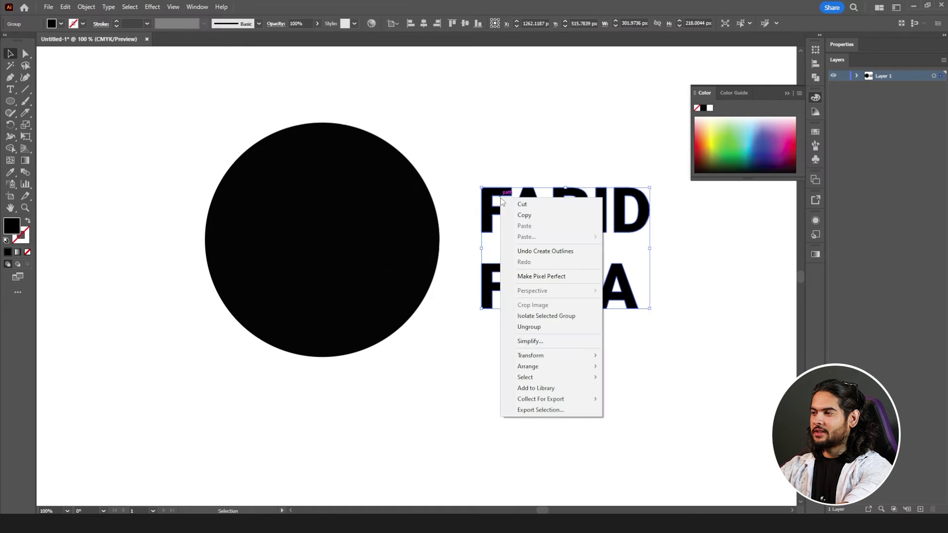
click(545, 326)
click(657, 188)
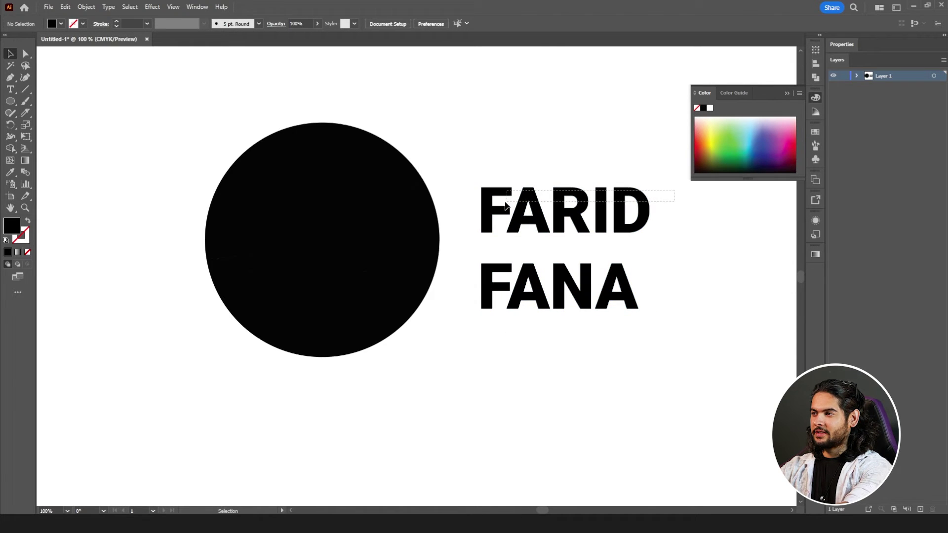
- Select FARID with the top slice and attempt Envelope Distort, which raises an error
click(486, 214)
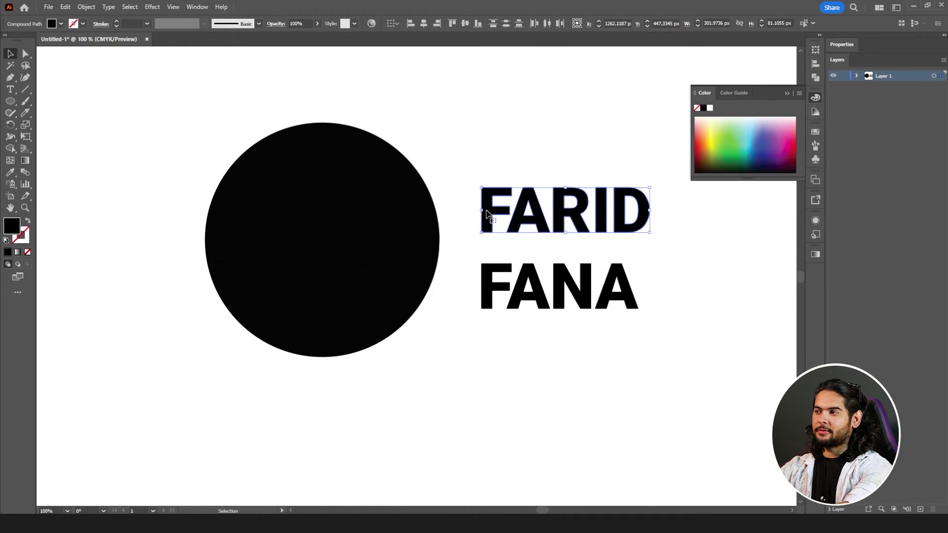
shift+click(288, 170)
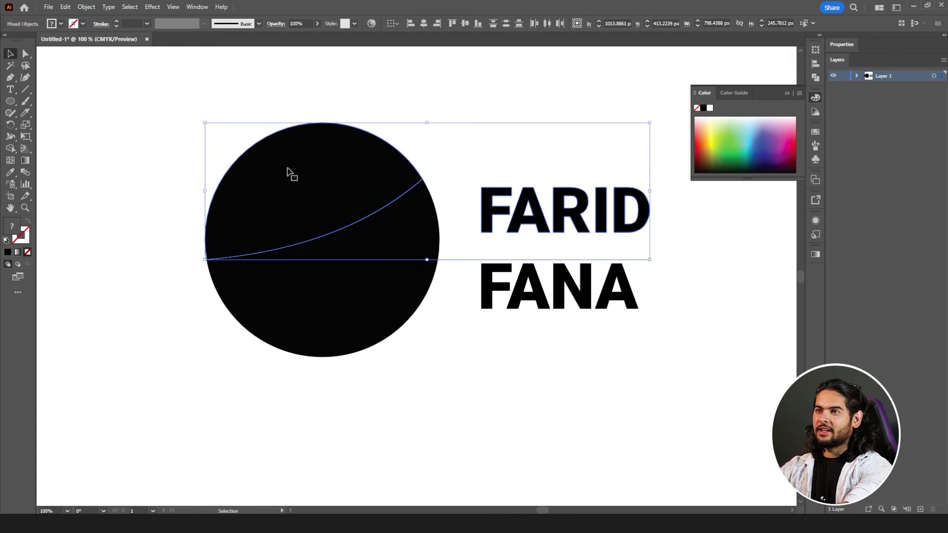
click(86, 7)
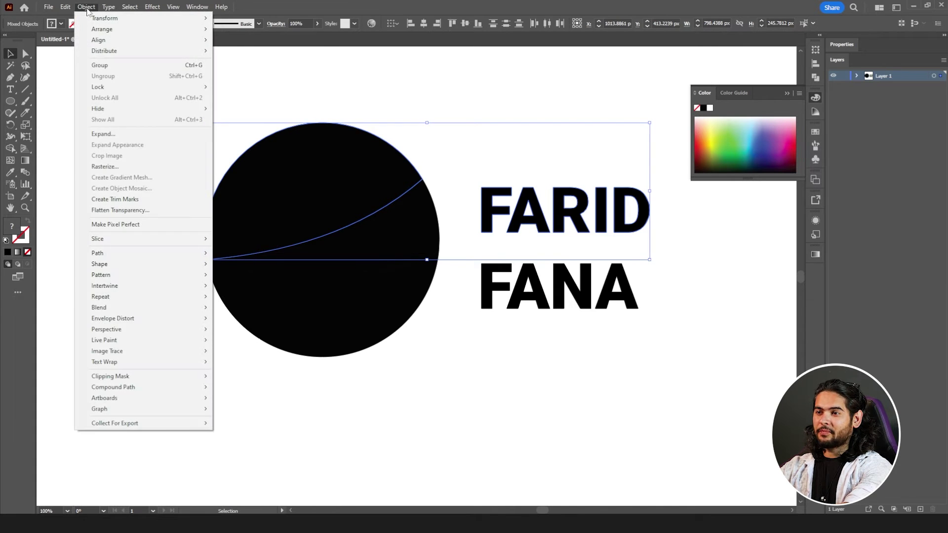
mouse_move(193, 324)
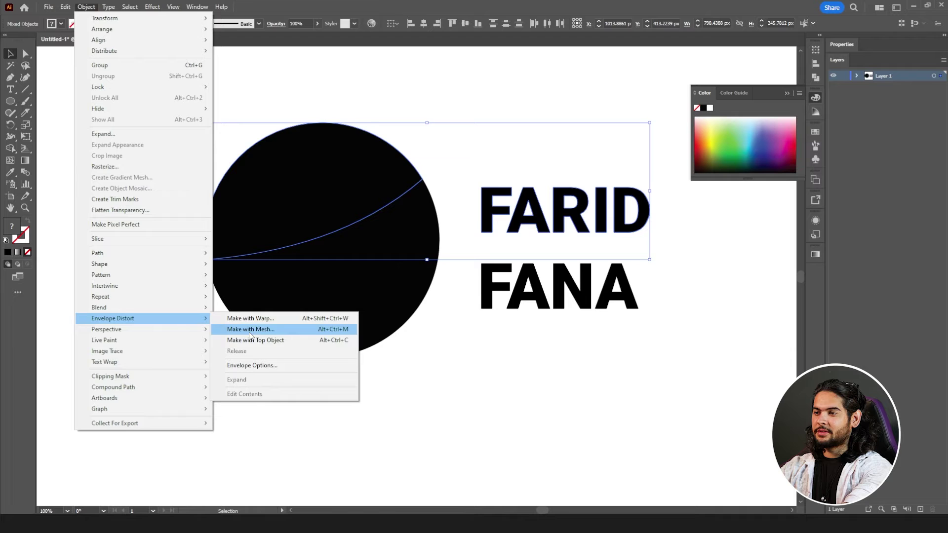
click(261, 341)
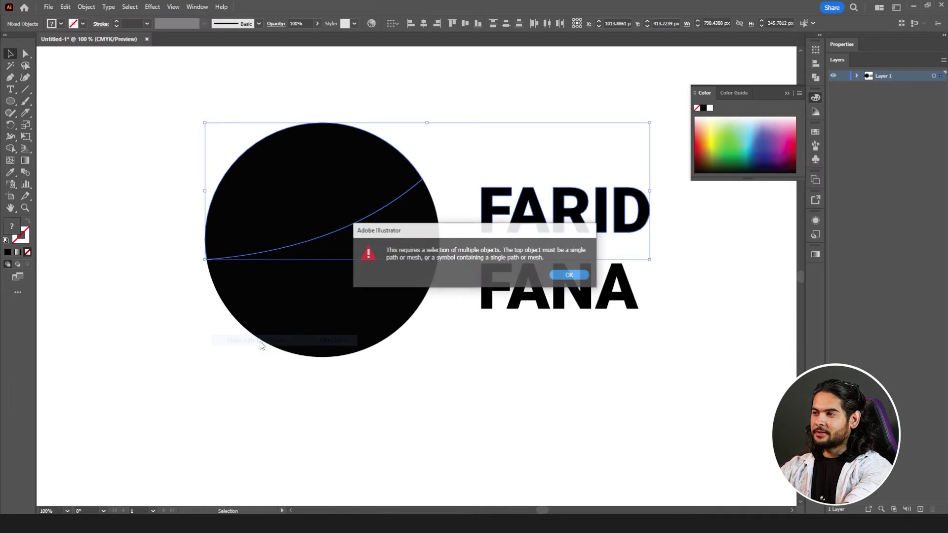
- Dismiss the error and bring the circle piece in front of the text
click(570, 275)
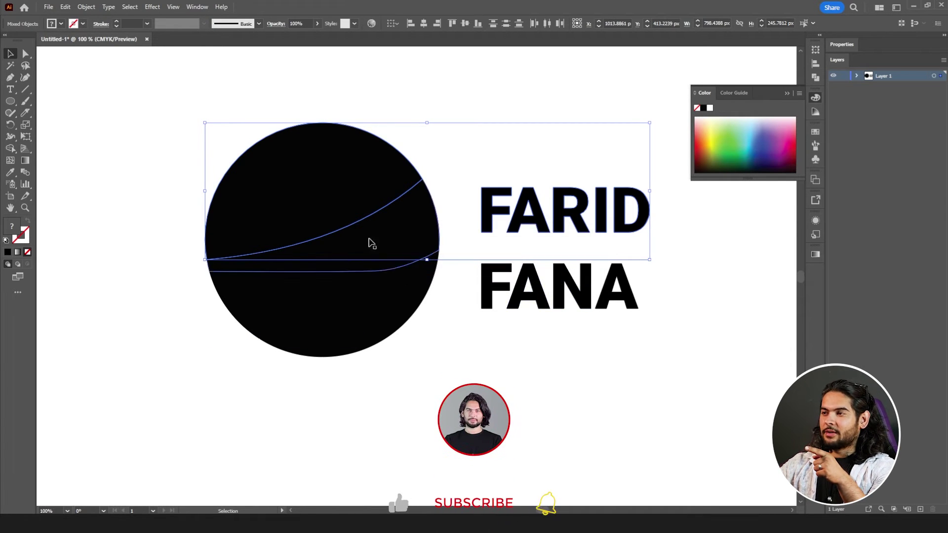
click(186, 256)
drag(170, 154, 436, 373)
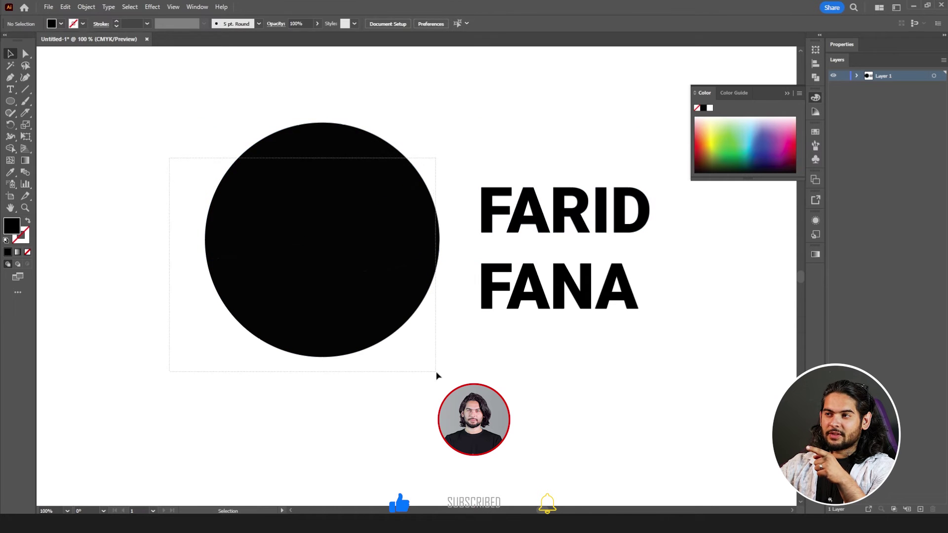
right_click(346, 246)
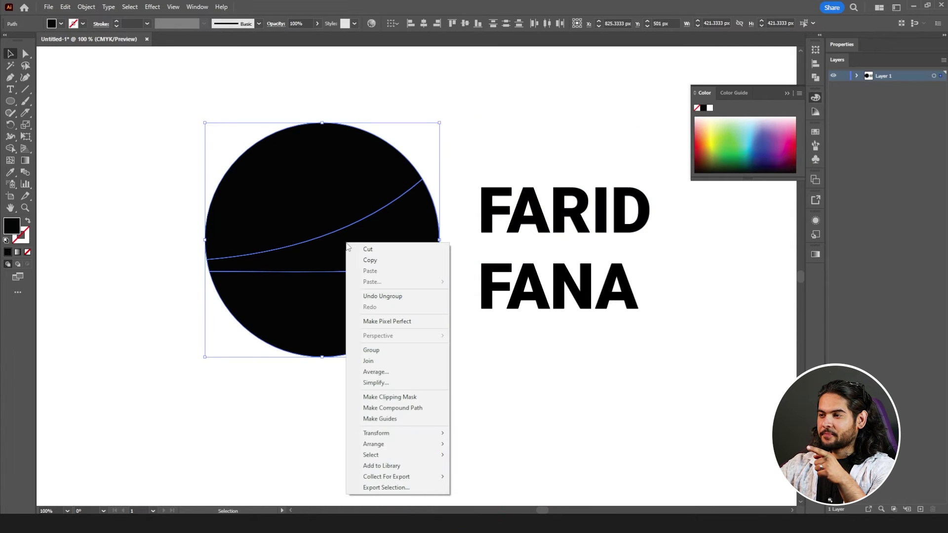
mouse_move(435, 443)
click(491, 444)
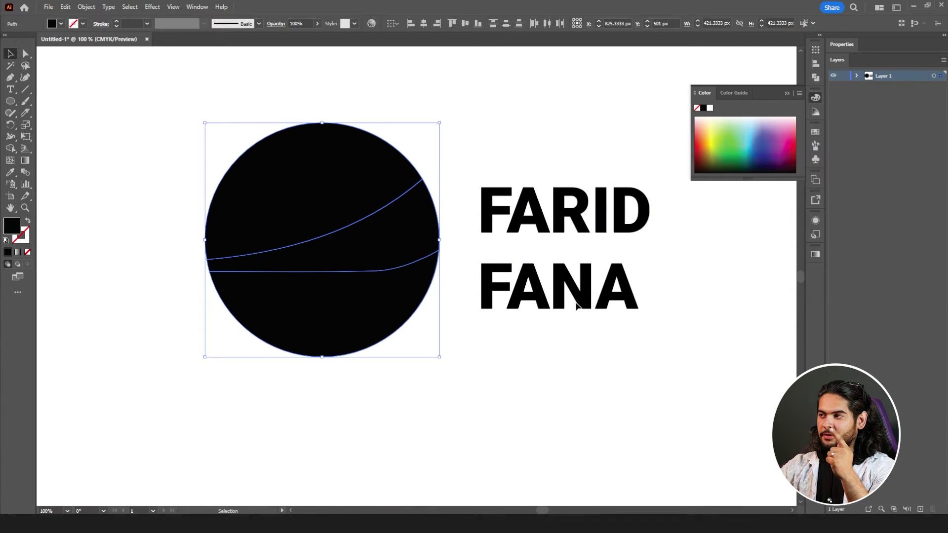
- Envelope-distort FARID into the circle's top slice with Make with Top Object
click(466, 219)
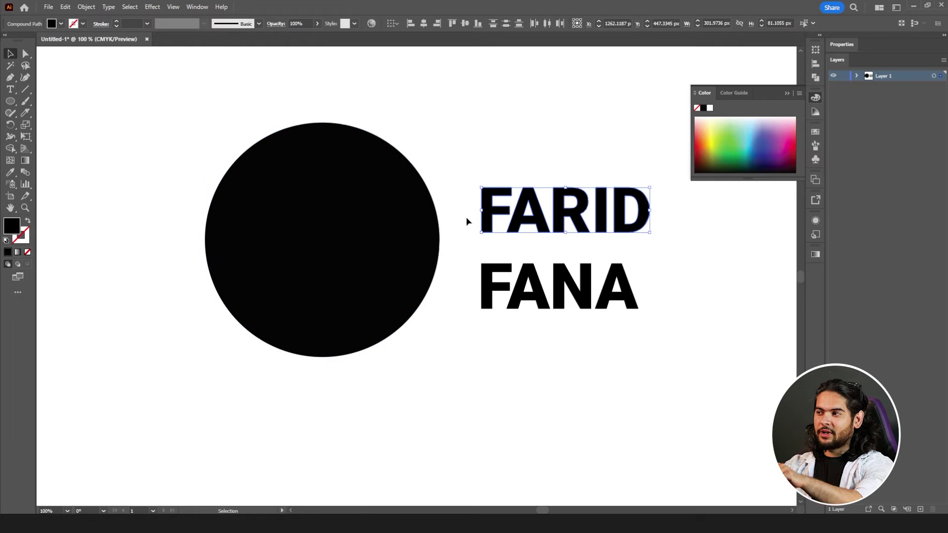
shift+click(271, 168)
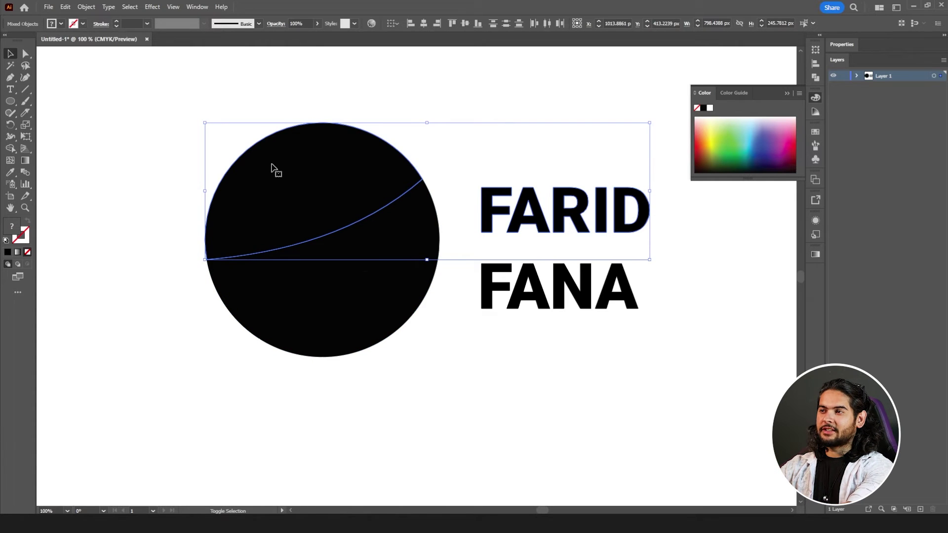
click(86, 7)
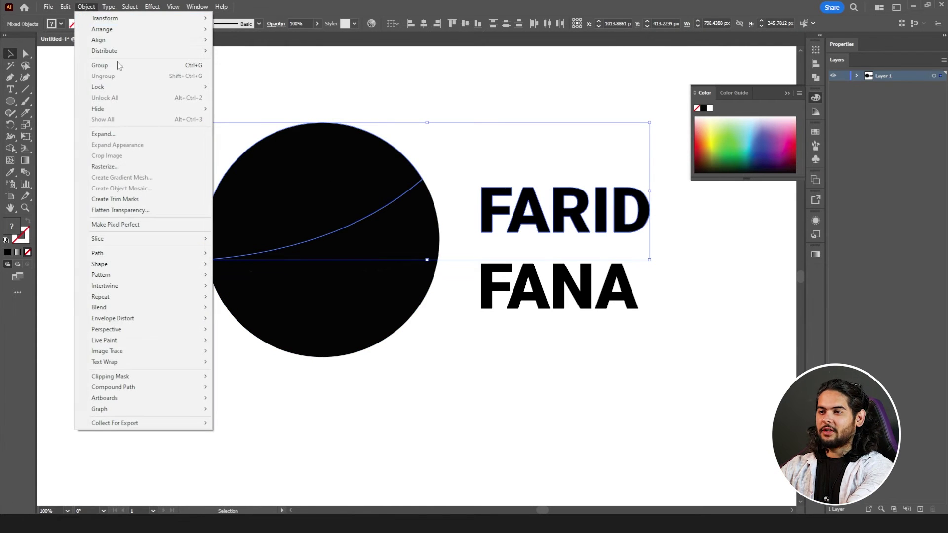
mouse_move(179, 307)
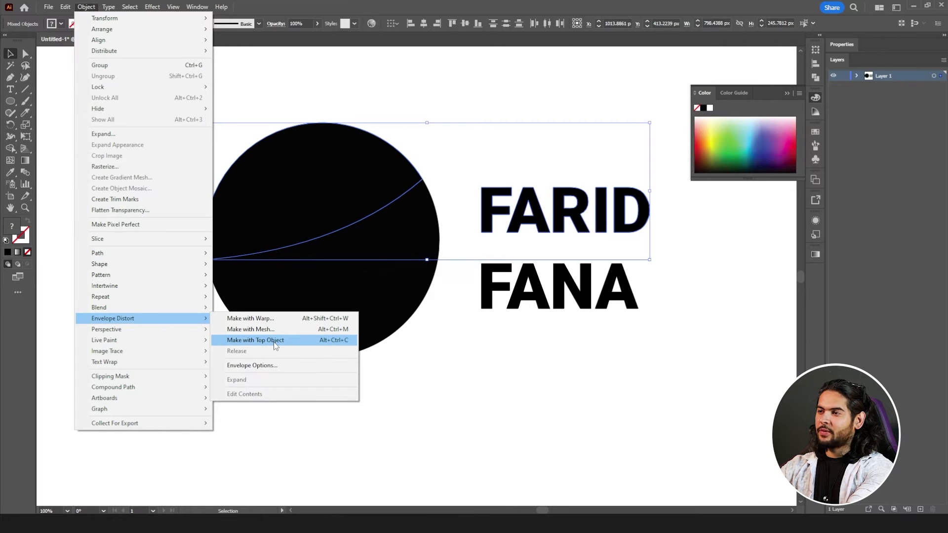
click(275, 340)
click(270, 388)
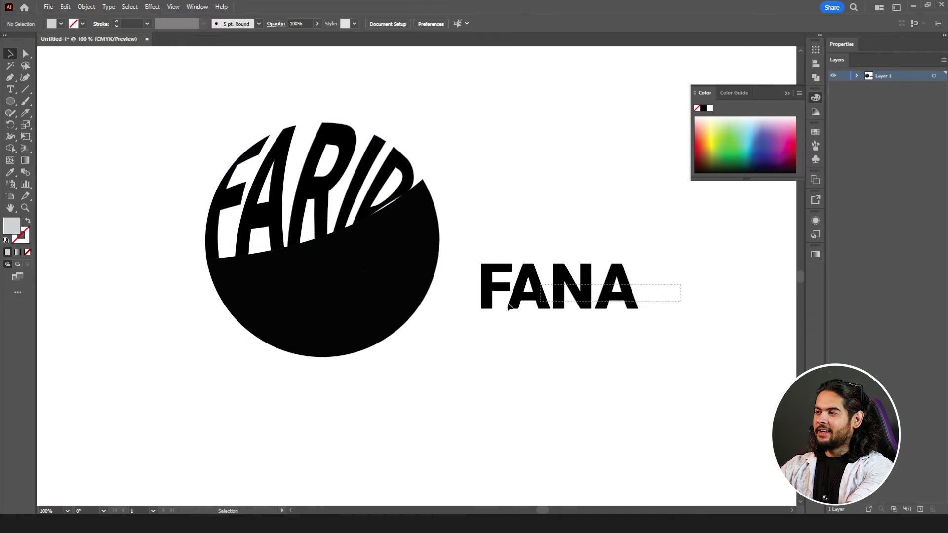
- Envelope-distort FANA into the lower circle segment the same way
click(481, 315)
shift+click(345, 317)
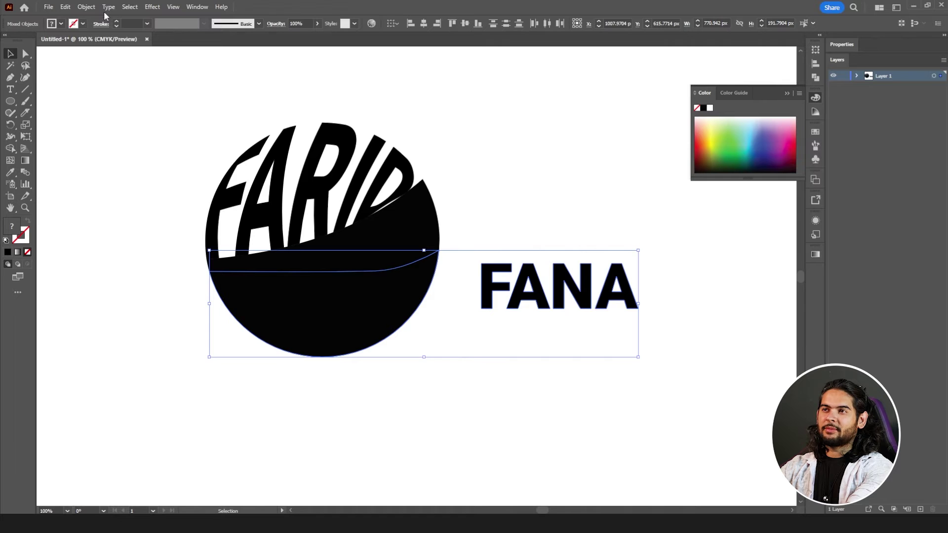
click(87, 6)
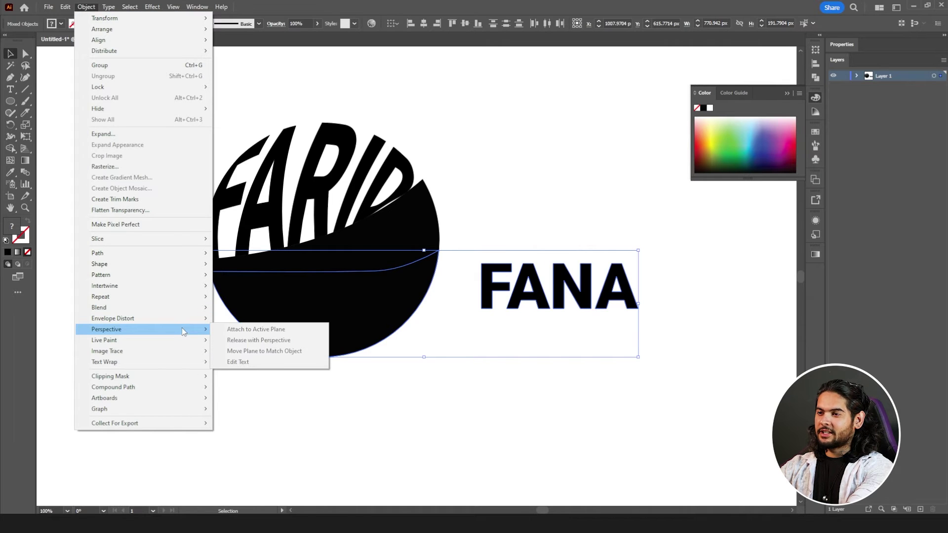
mouse_move(184, 320)
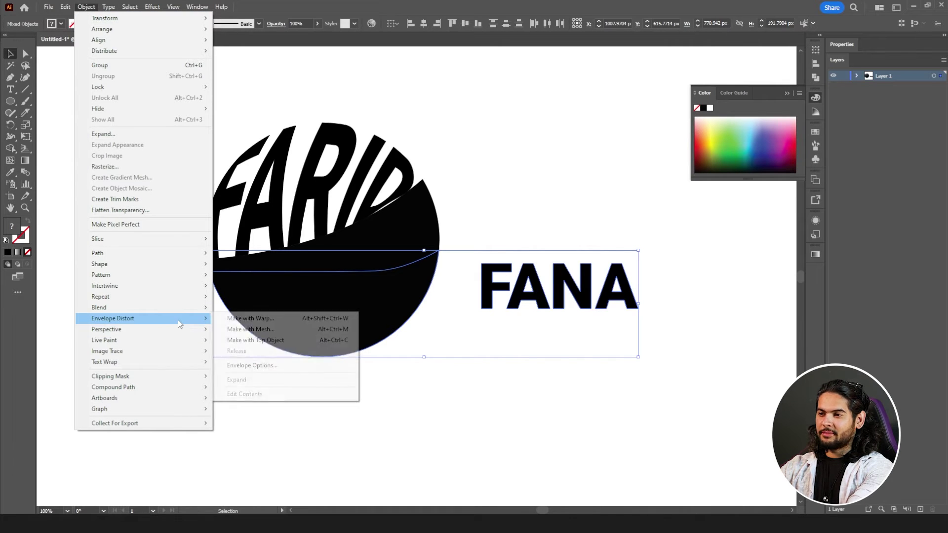
click(266, 340)
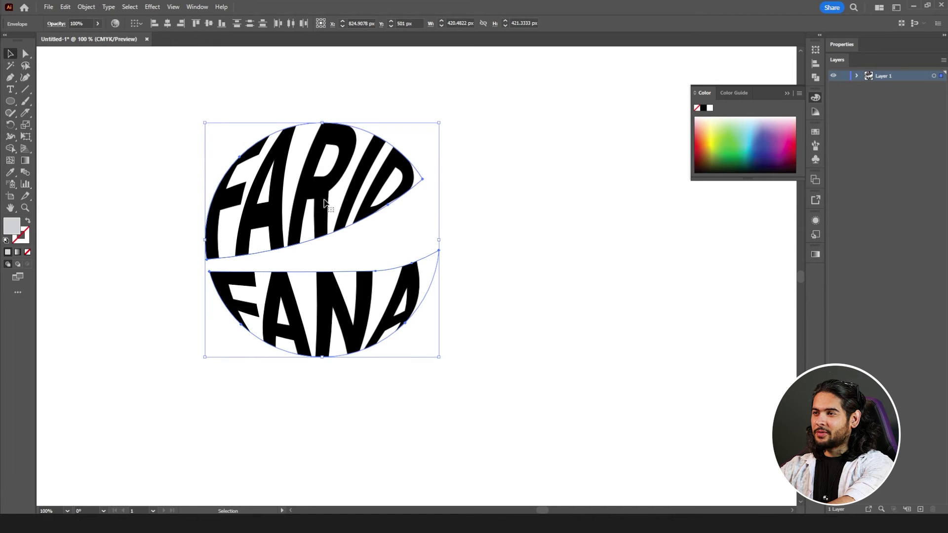
- Group the warped lettering and change its fill to orange FF7300 in the Color Picker
right_click(325, 203)
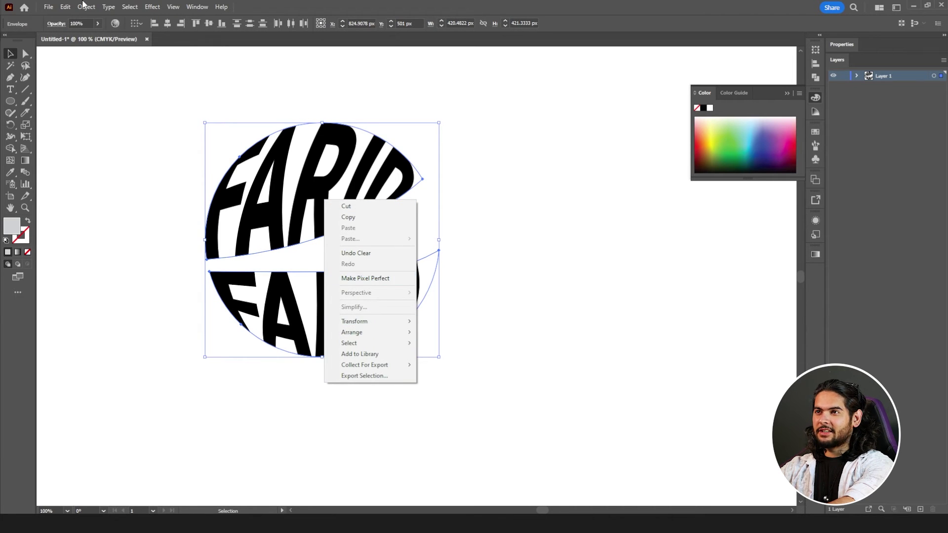
click(86, 20)
click(87, 6)
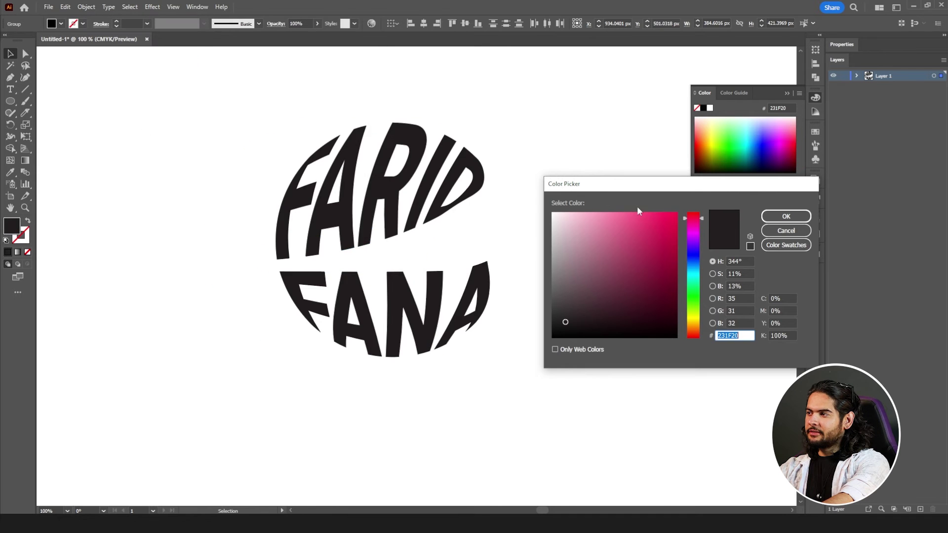
click(787, 217)
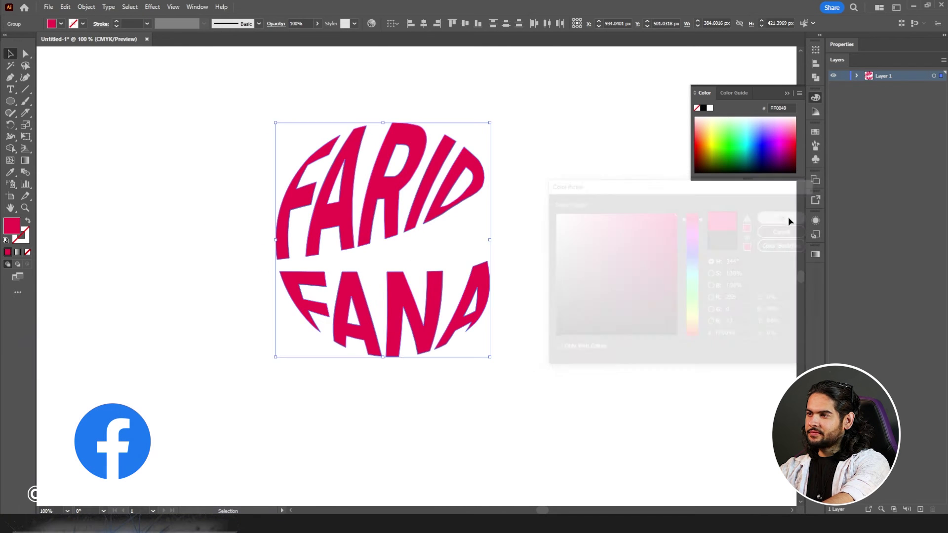
double_click(12, 226)
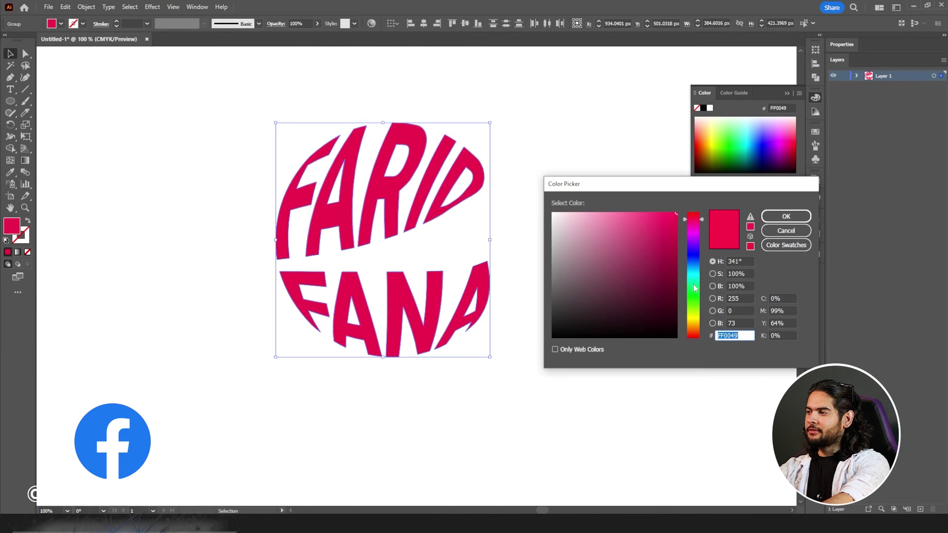
click(690, 329)
drag(689, 331, 690, 332)
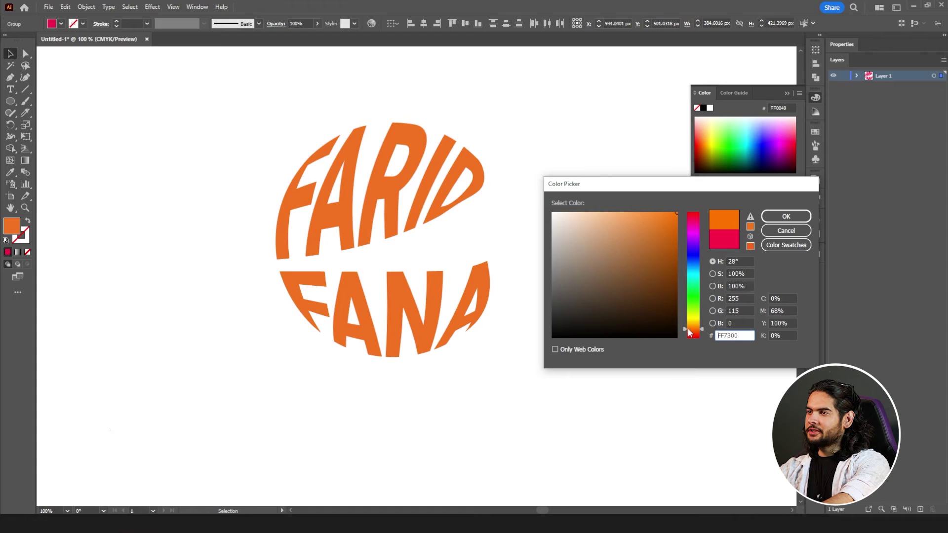
click(786, 216)
- Duplicate the orange lettering to the right, shrink the left copy to a third, and fill it 383838
drag(364, 196, 606, 197)
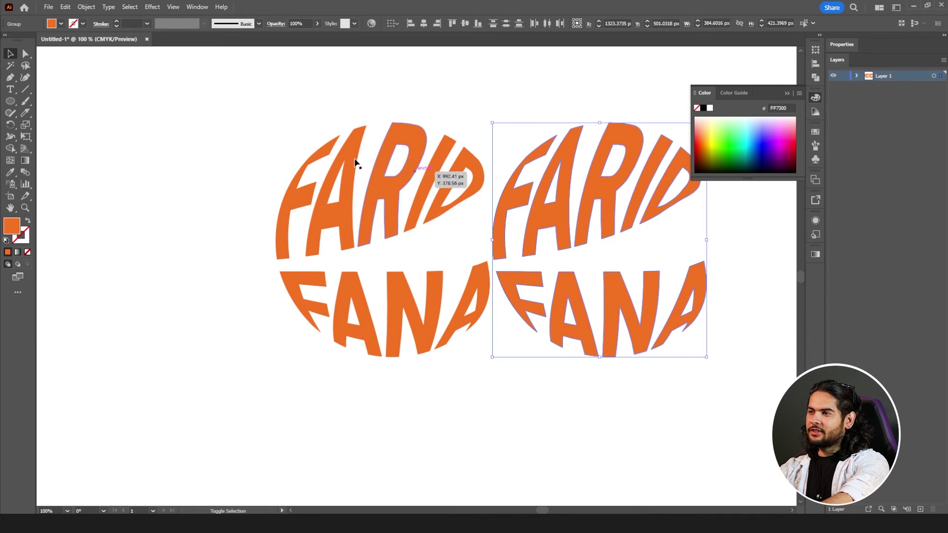
click(368, 177)
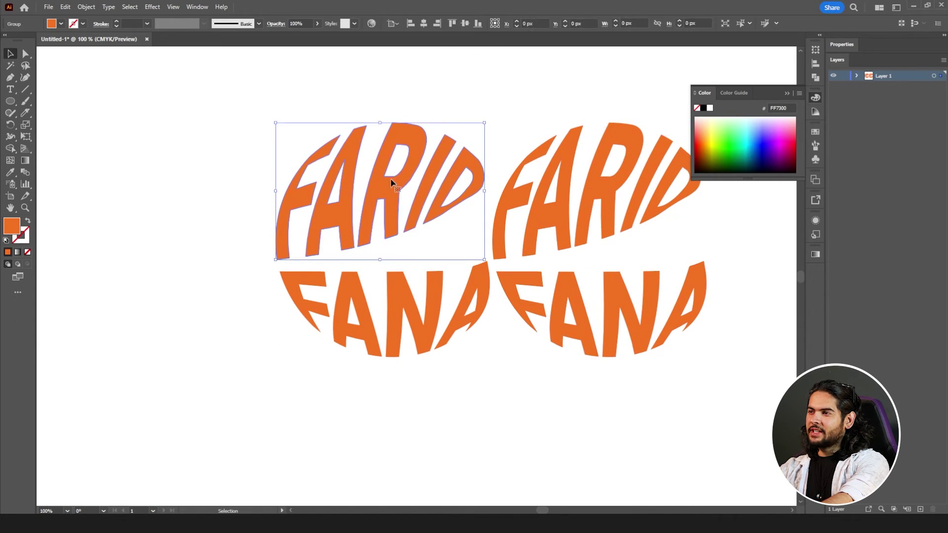
shift+click(345, 284)
drag(491, 122, 424, 196)
double_click(16, 231)
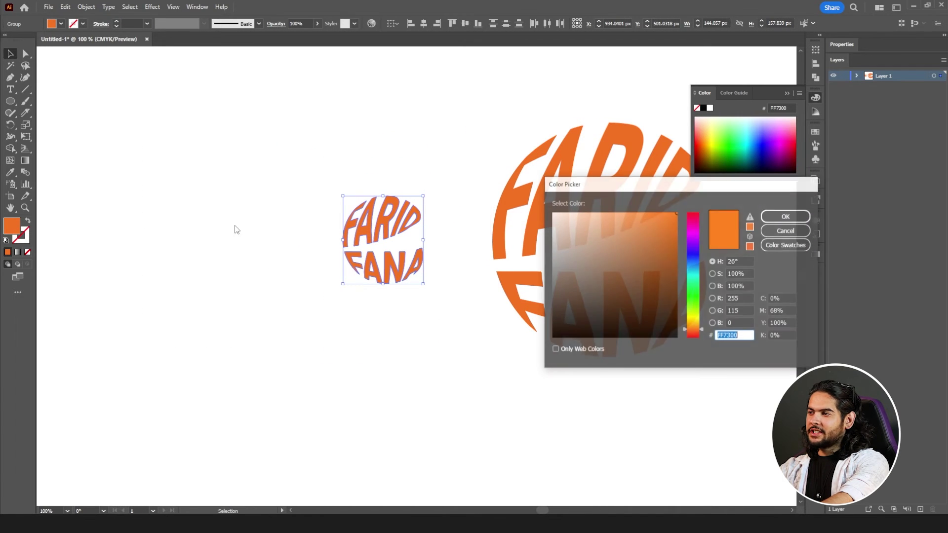
drag(595, 230, 549, 312)
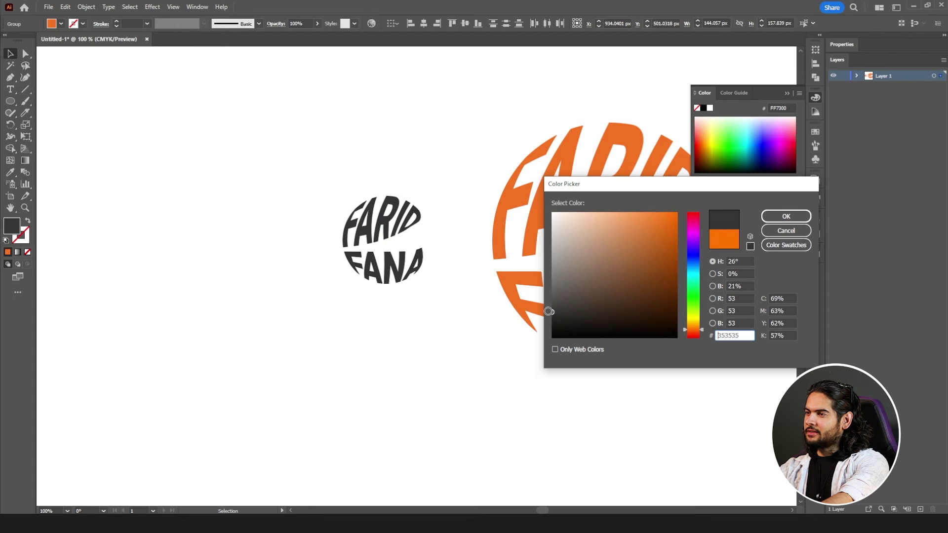
click(786, 216)
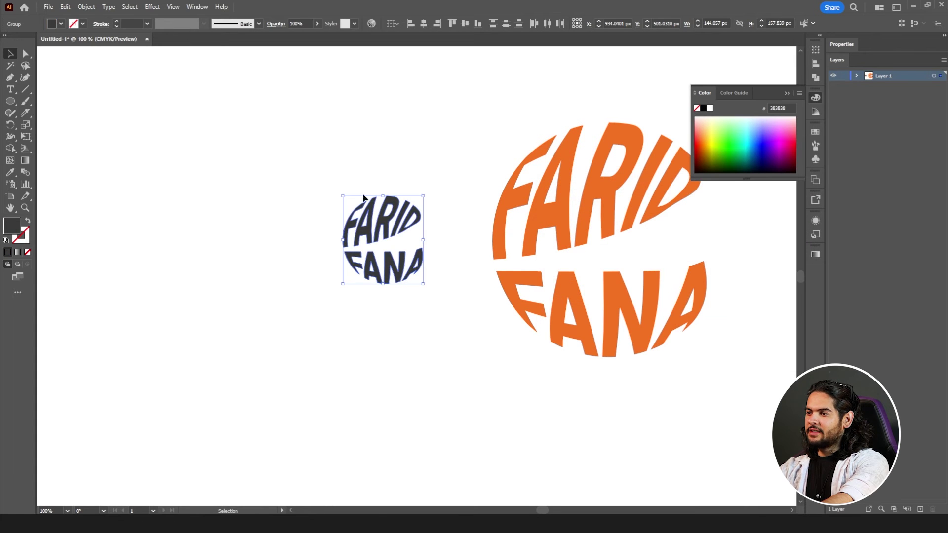
- Centre the small dark-grey copy inside an orange copy and shift the pair left
drag(695, 283, 740, 274)
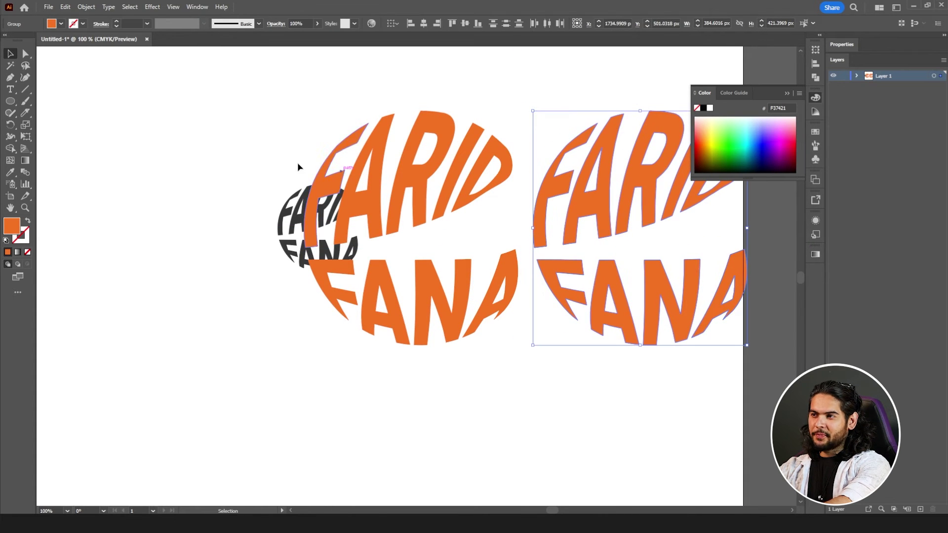
click(279, 207)
drag(296, 252, 379, 253)
drag(222, 114, 455, 328)
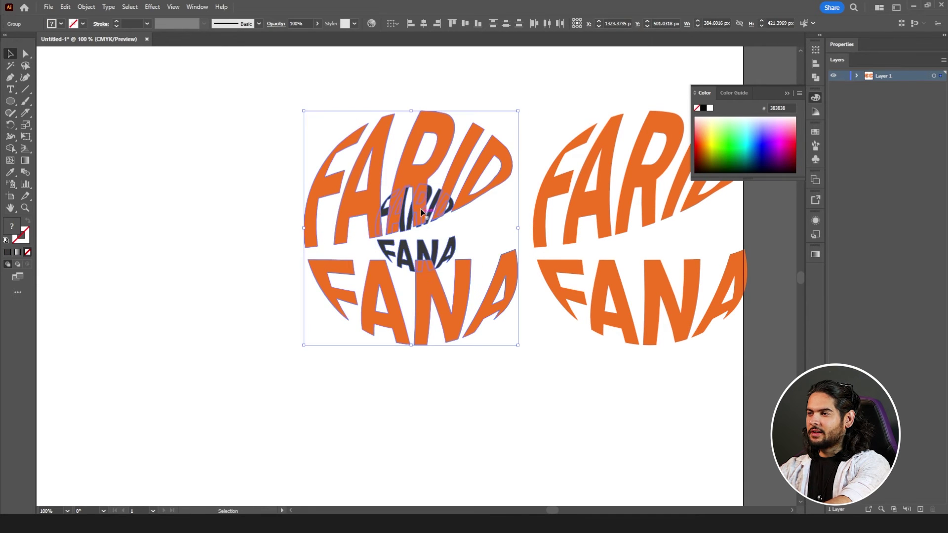
drag(420, 209, 300, 215)
- Select both letter groups and make a blend between the dark and orange lettering
drag(423, 84, 306, 217)
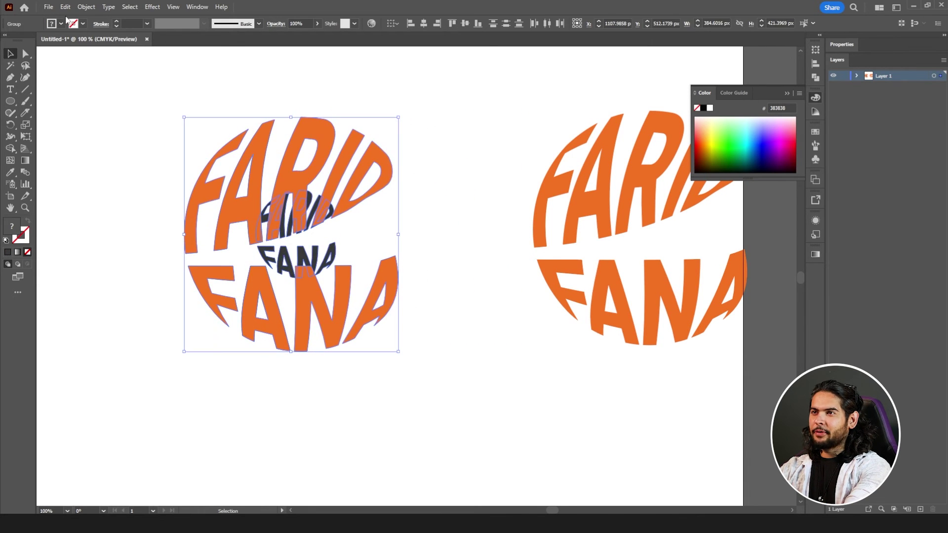
click(86, 7)
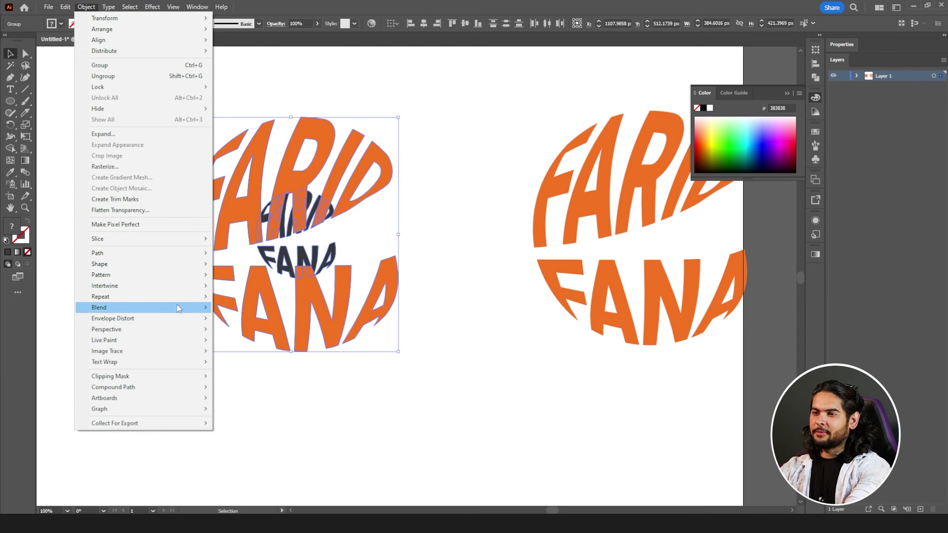
mouse_move(178, 305)
click(250, 305)
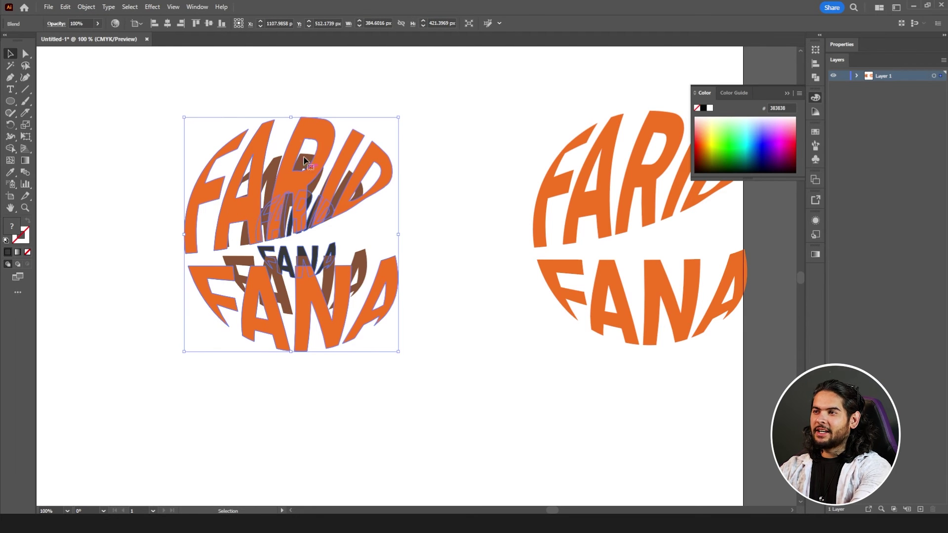
- Set the blend spacing to Specified Steps with a raised step count
click(86, 7)
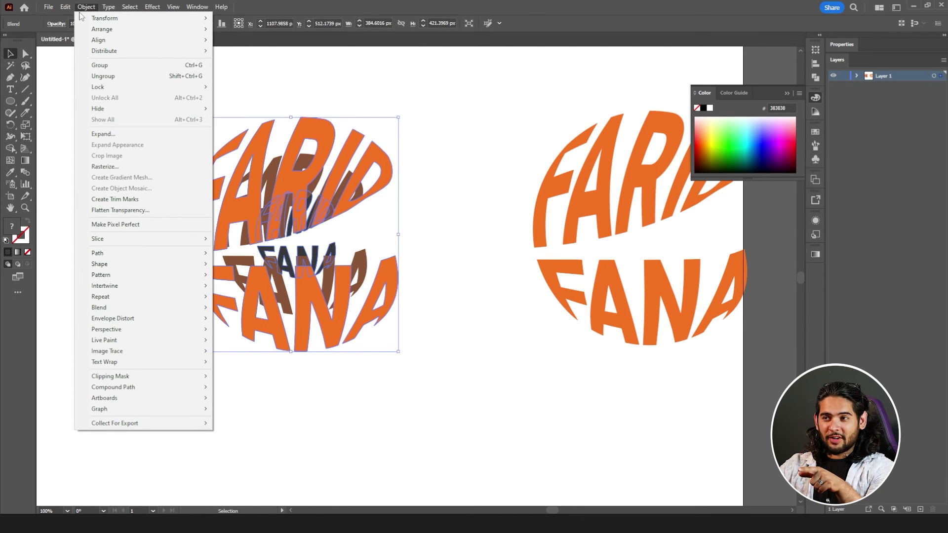
mouse_move(194, 308)
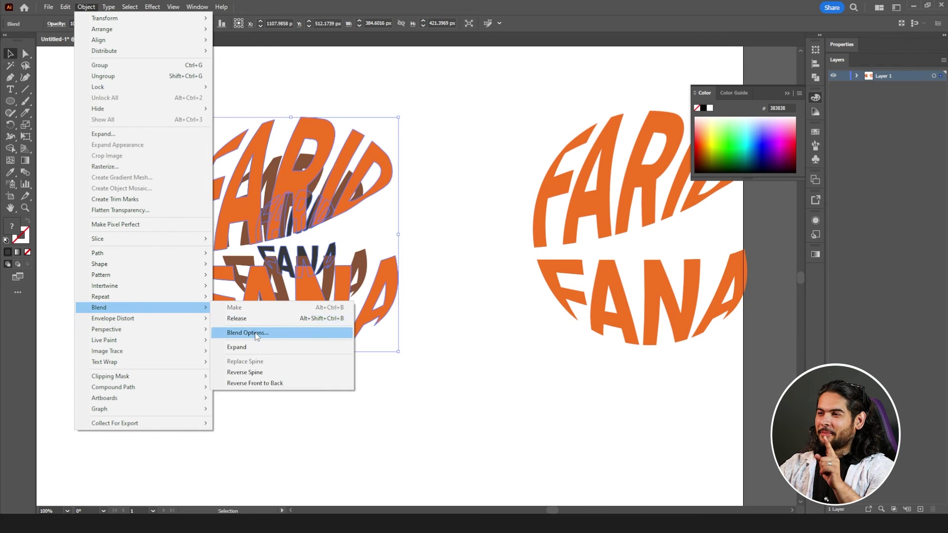
click(256, 335)
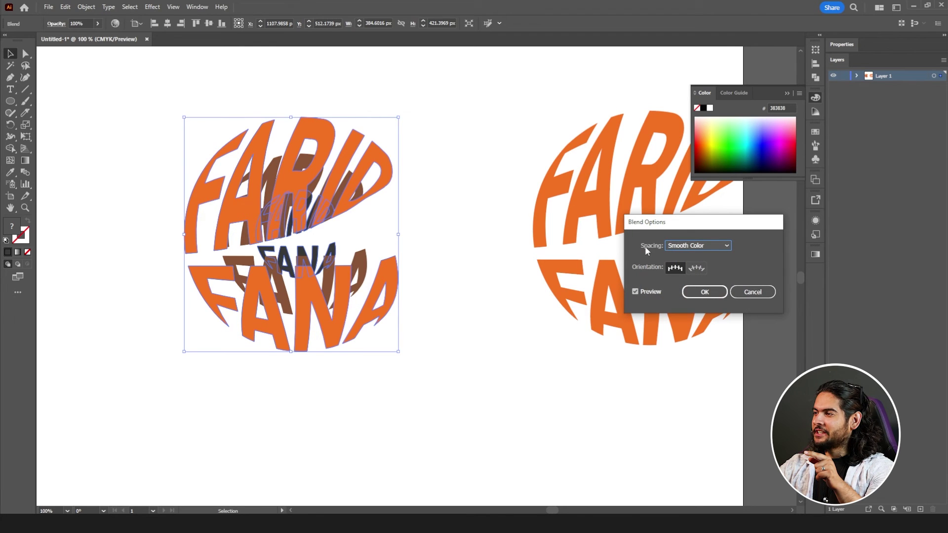
click(701, 246)
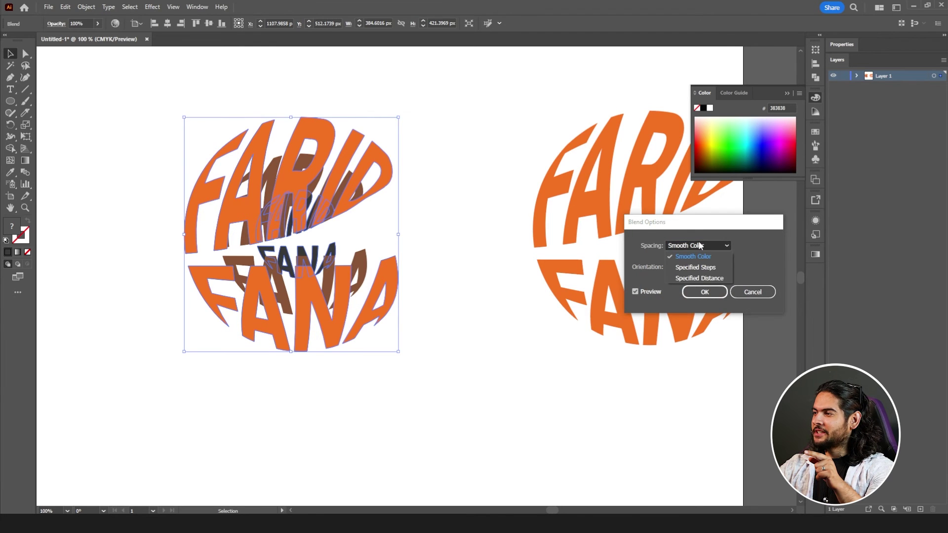
click(691, 268)
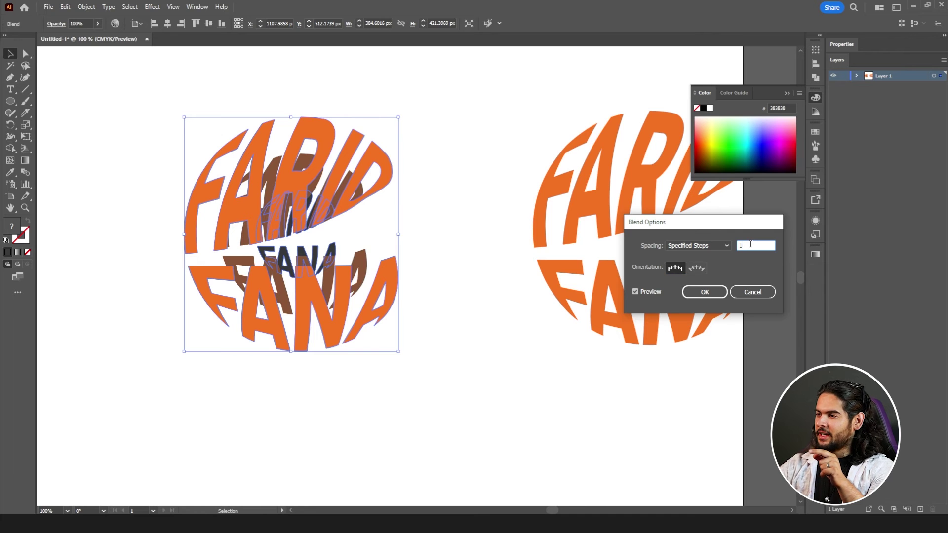
scroll(750, 244, up, 12)
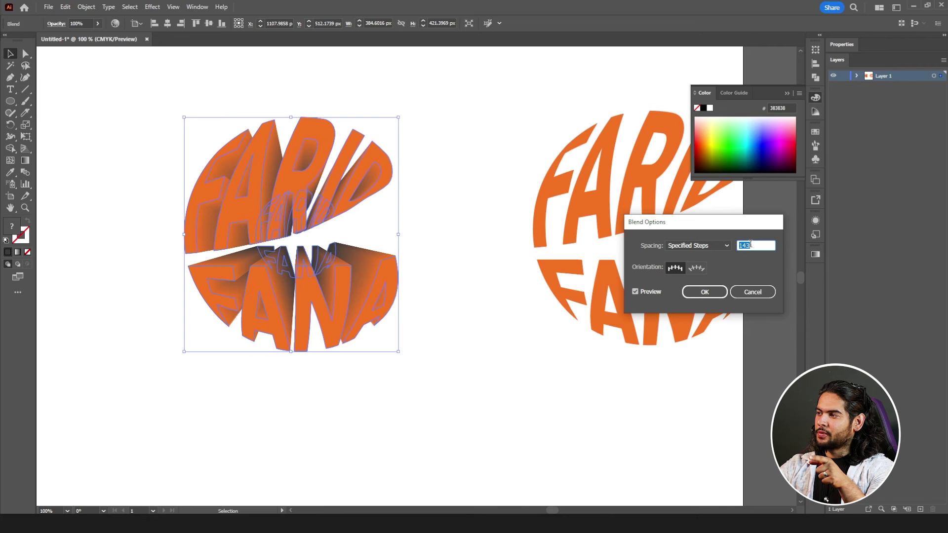
key(Return)
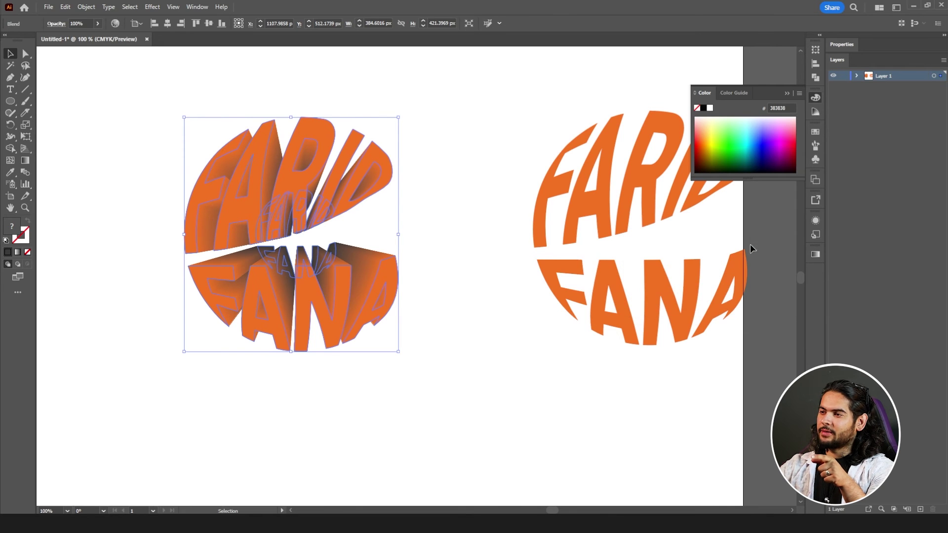
- Move the spare orange FARID copy on top of the blended lettering
click(501, 144)
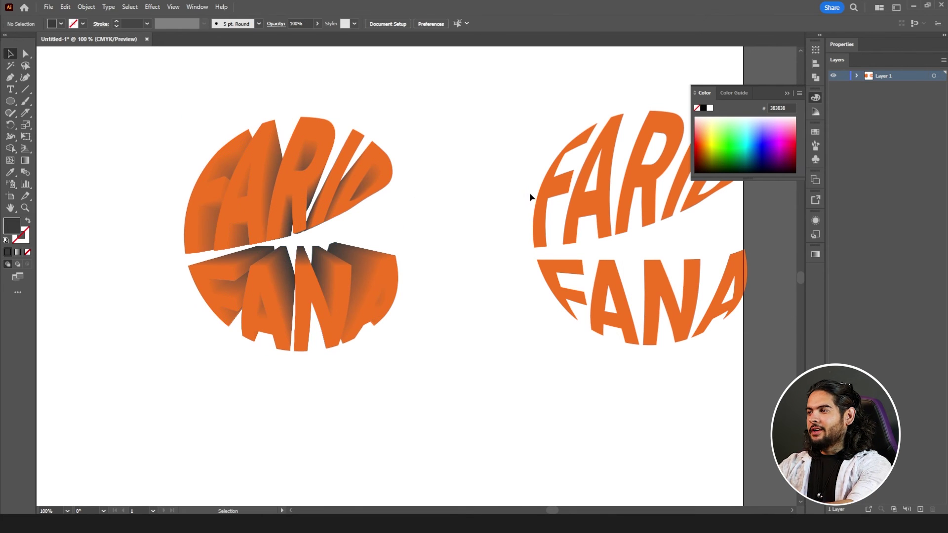
drag(546, 198, 419, 198)
key(ctrl+z)
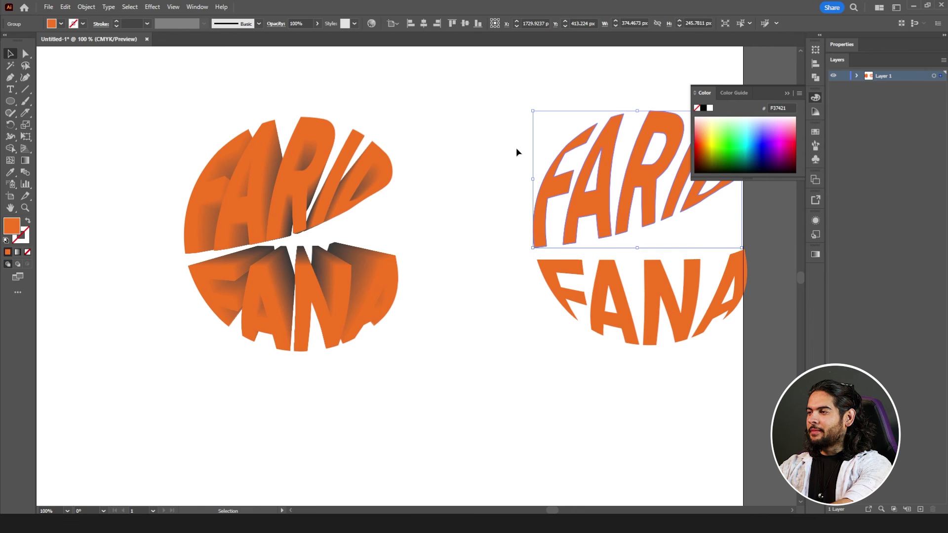
drag(604, 281, 2, 247)
key(ctrl+equal)
key(ctrl+equal)
key(ctrl+equal)
key(ctrl+equal)
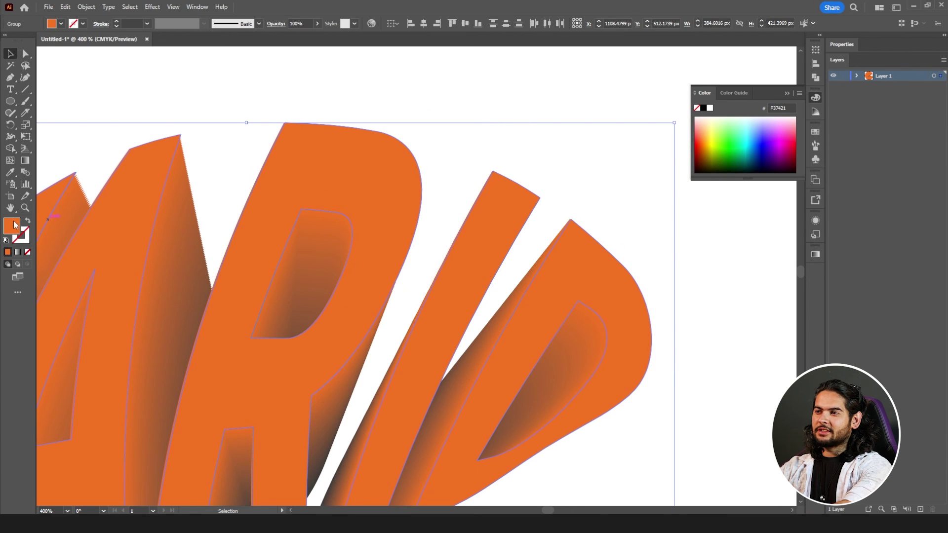
- Recolour the top lettering's fill to light peach FFBC97
double_click(14, 225)
drag(632, 224, 604, 213)
click(801, 217)
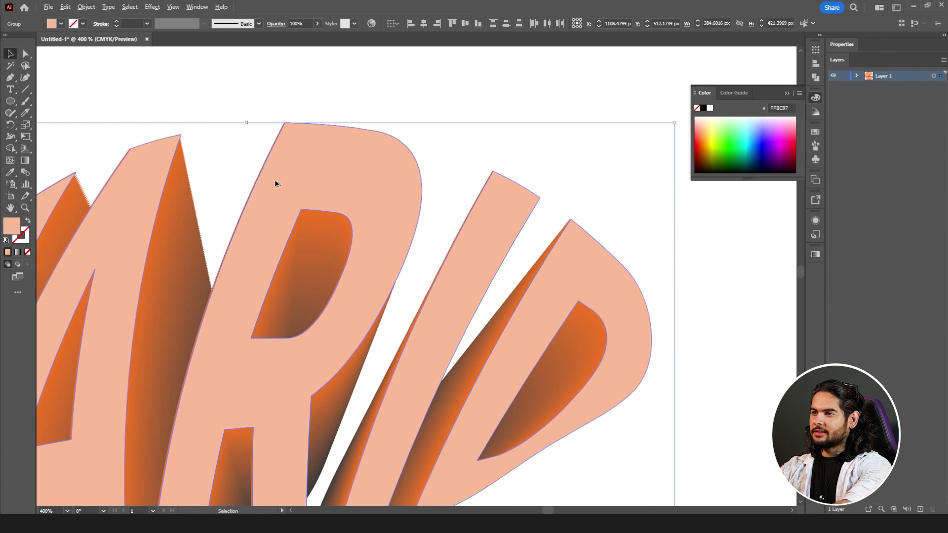
- Nudge the peach lettering into exact alignment with the blend's front face, then zoom back out
key(ctrl+equal)
key(ctrl+equal)
key(ctrl+equal)
key(ctrl+equal)
key(ctrl+equal)
key(ctrl+equal)
key(ctrl+equal)
key(ctrl+equal)
drag(288, 246, 271, 247)
key(space)
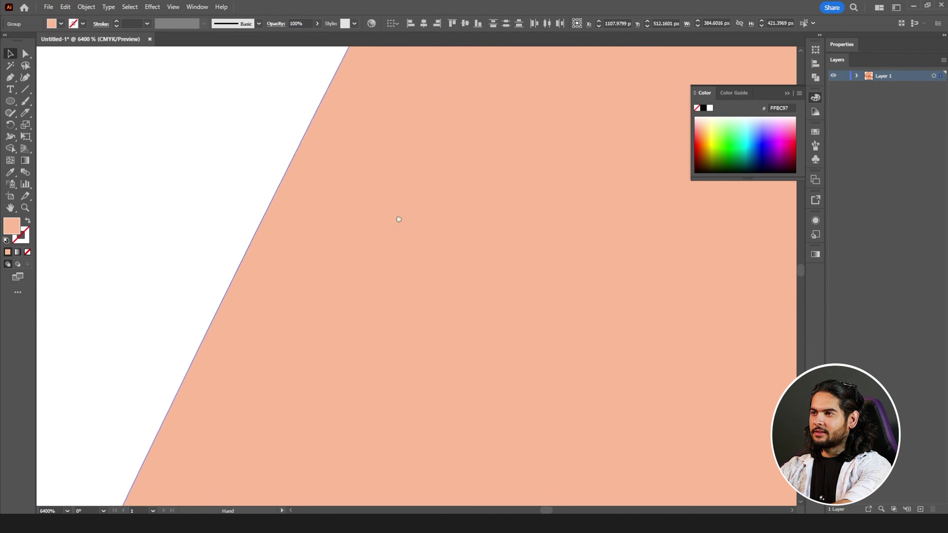
scroll(294, 360, up, 5)
key(ctrl+minus)
key(ctrl+minus)
key(ctrl+minus)
key(ctrl+minus)
key(ctrl+minus)
key(ctrl+minus)
click(341, 268)
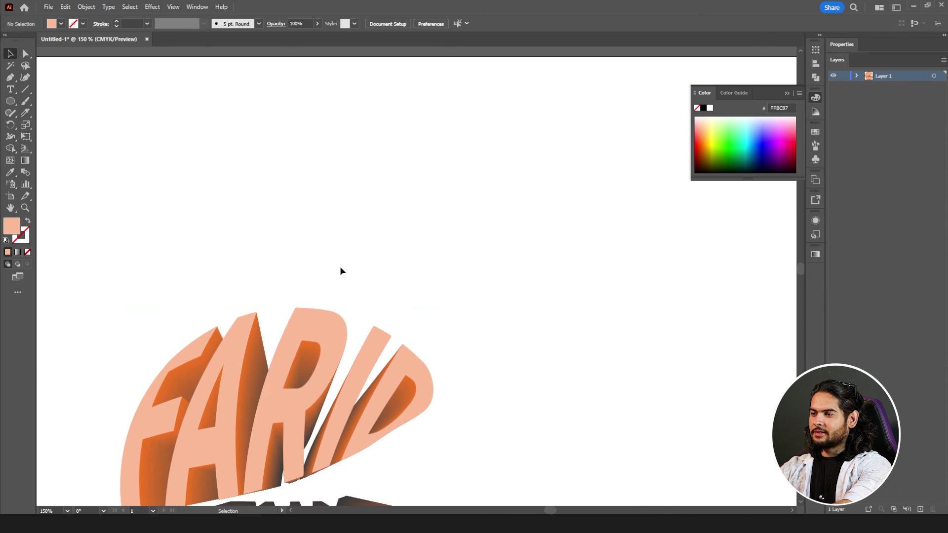
key(ctrl+0)
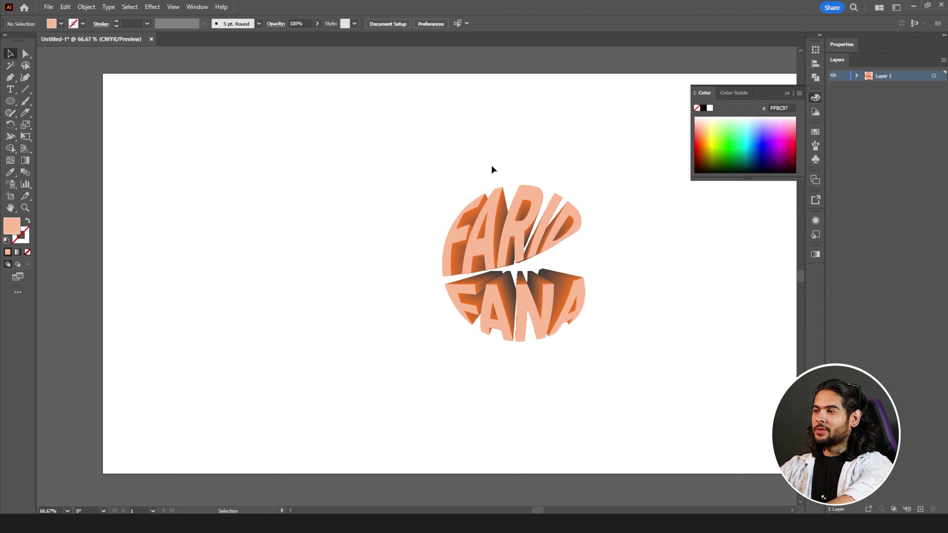